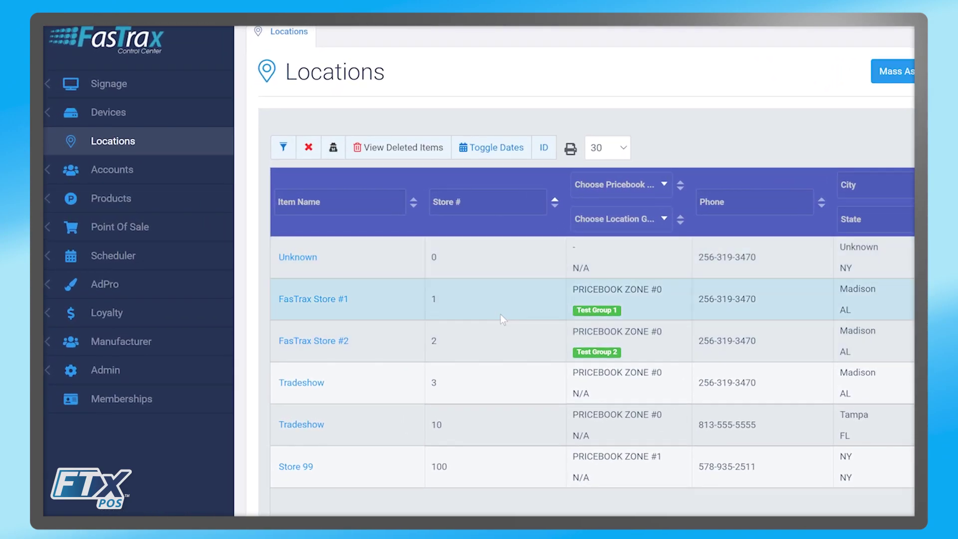
# - Open the Default Panels set for editing from the POS Panels list in the point-of-sale maintenance settings
pyautogui.click(133, 228)
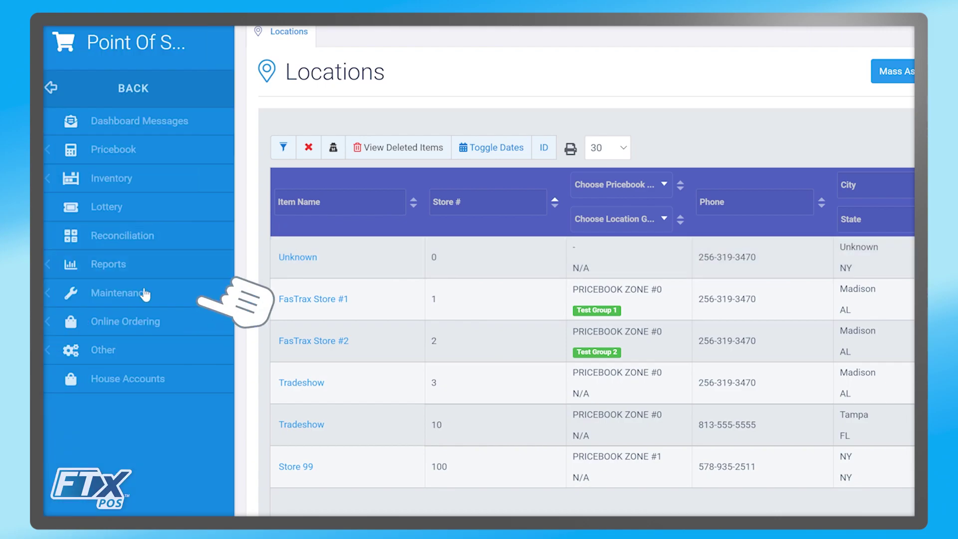
pyautogui.click(135, 298)
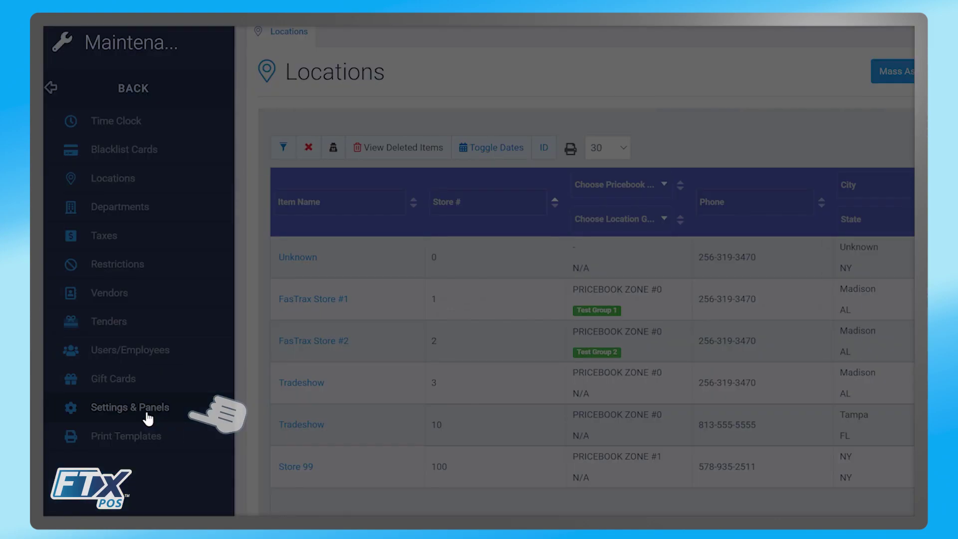
pyautogui.click(147, 418)
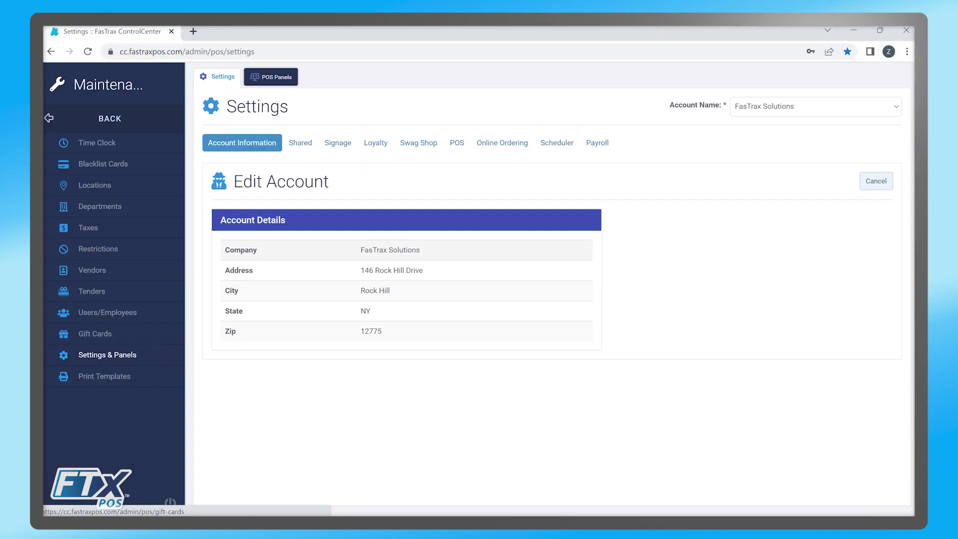
pyautogui.click(285, 79)
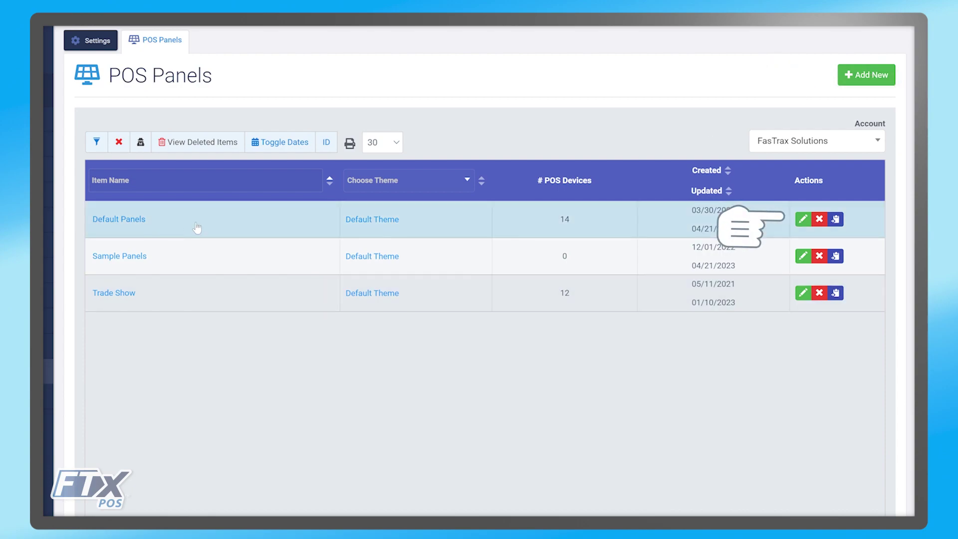
pyautogui.click(803, 221)
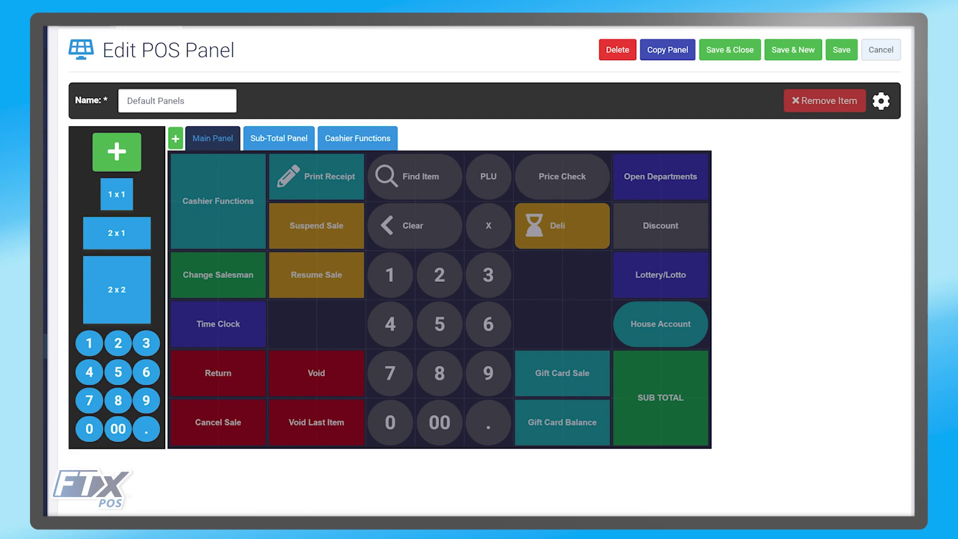
# - Review the panel set's column and theme options and look through its existing panels
pyautogui.click(881, 102)
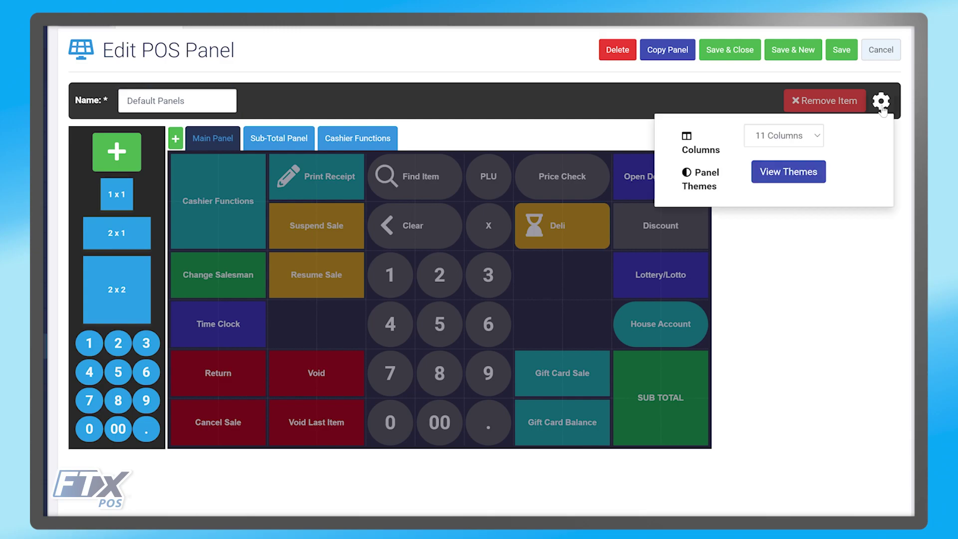
pyautogui.click(801, 173)
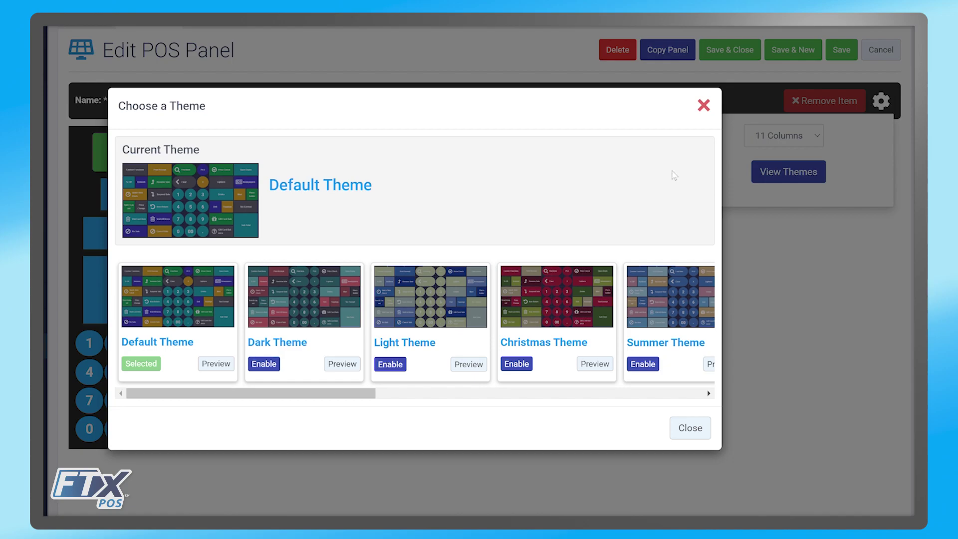
pyautogui.click(703, 105)
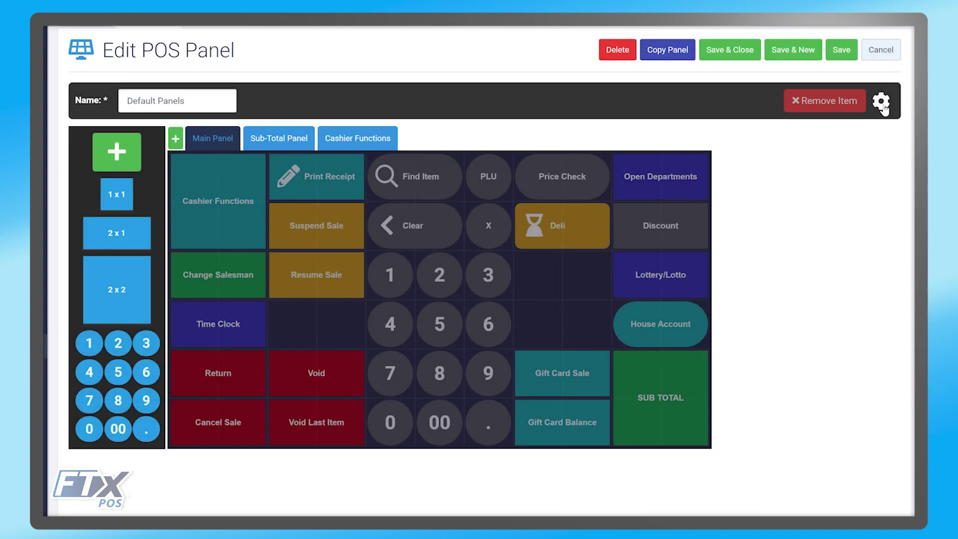
pyautogui.click(882, 103)
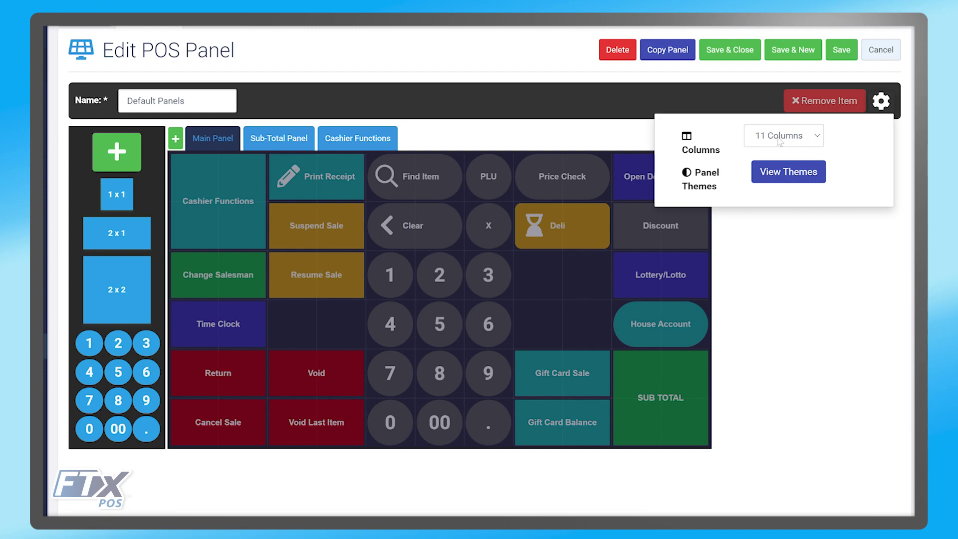
pyautogui.click(505, 93)
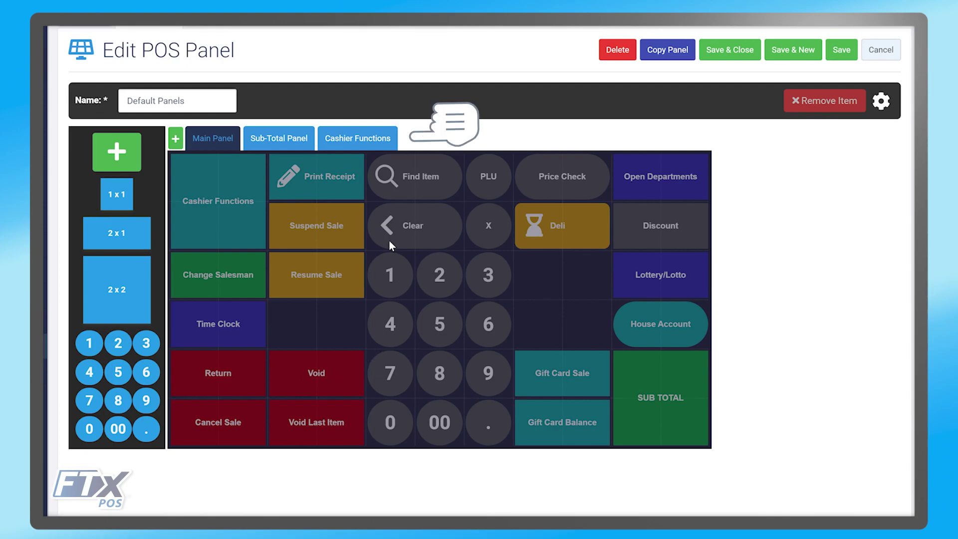
pyautogui.click(349, 141)
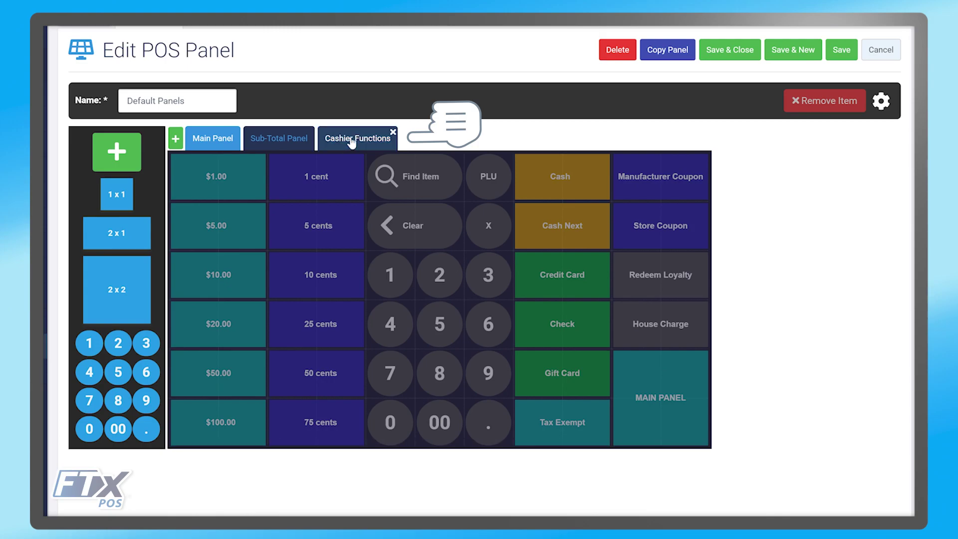
pyautogui.click(217, 139)
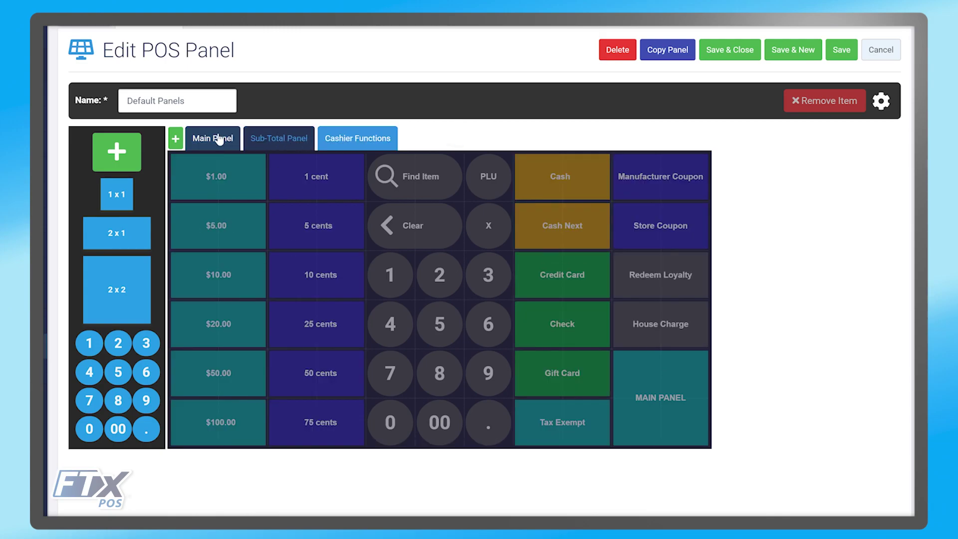
# - Add a new panel to the Default Panels set and name it Deli
pyautogui.click(175, 139)
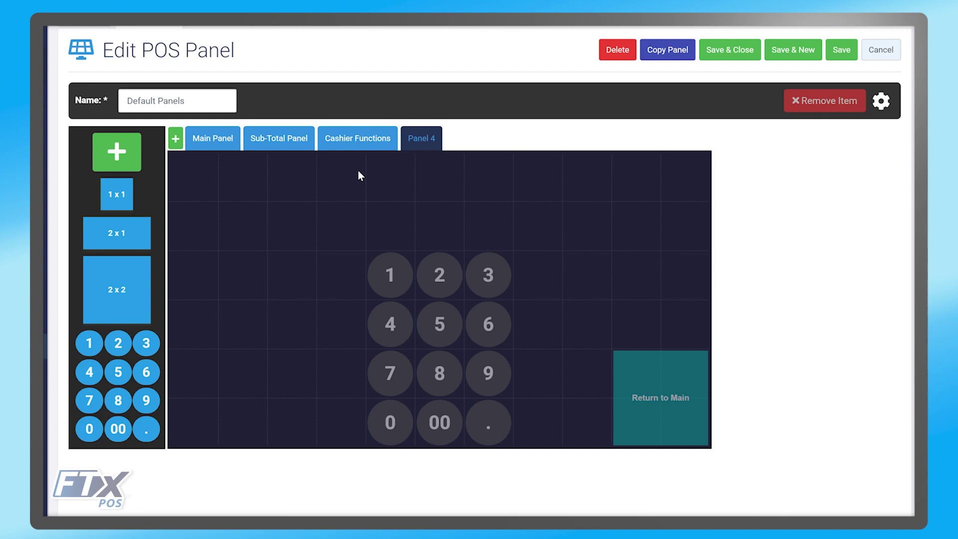
pyautogui.moveTo(437, 135)
pyautogui.doubleClick(416, 141)
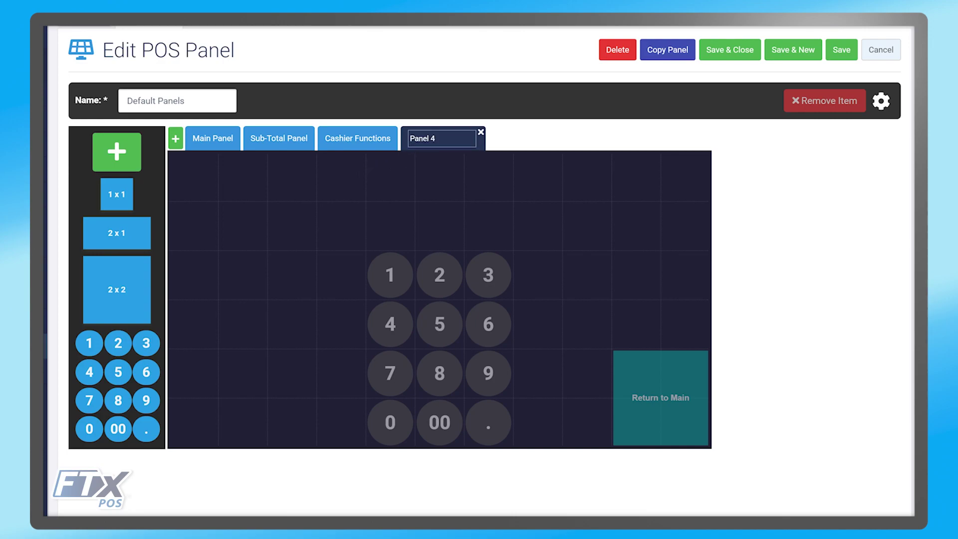
pyautogui.hotkey('ctrl', 'a')
pyautogui.write('Deli')
pyautogui.click(436, 187)
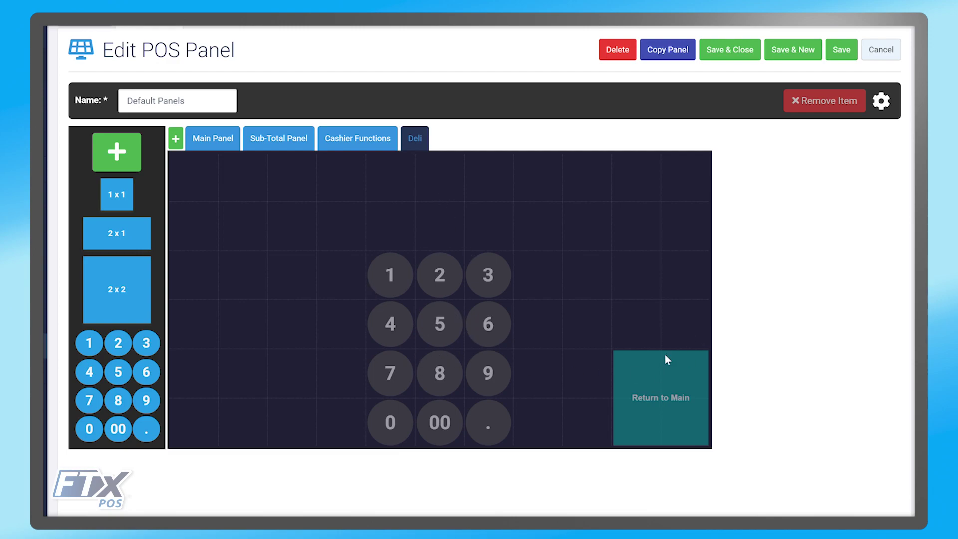
# - Examine the action types available for the Deli panel's Return to Main button, including Dollar Discount and Kit Category, without saving changes
pyautogui.click(645, 399)
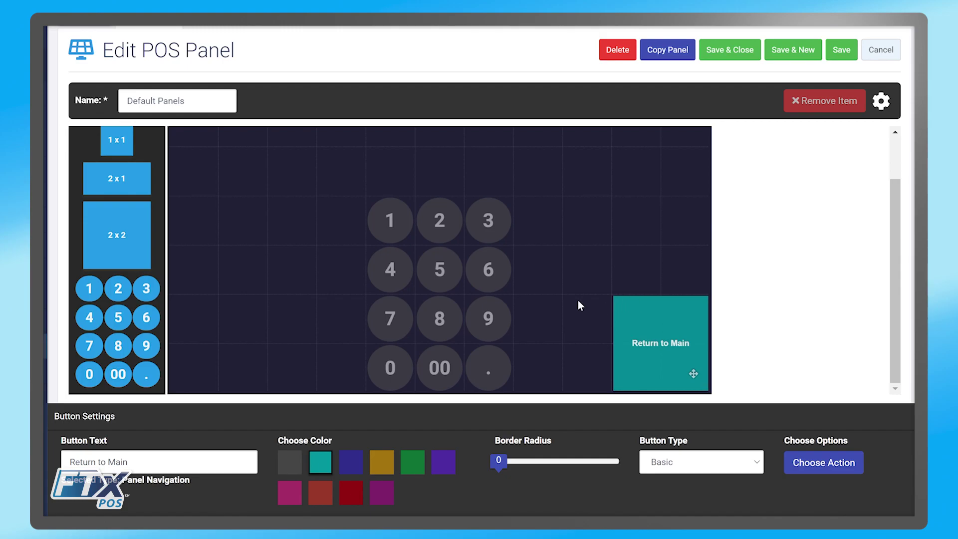
pyautogui.doubleClick(655, 343)
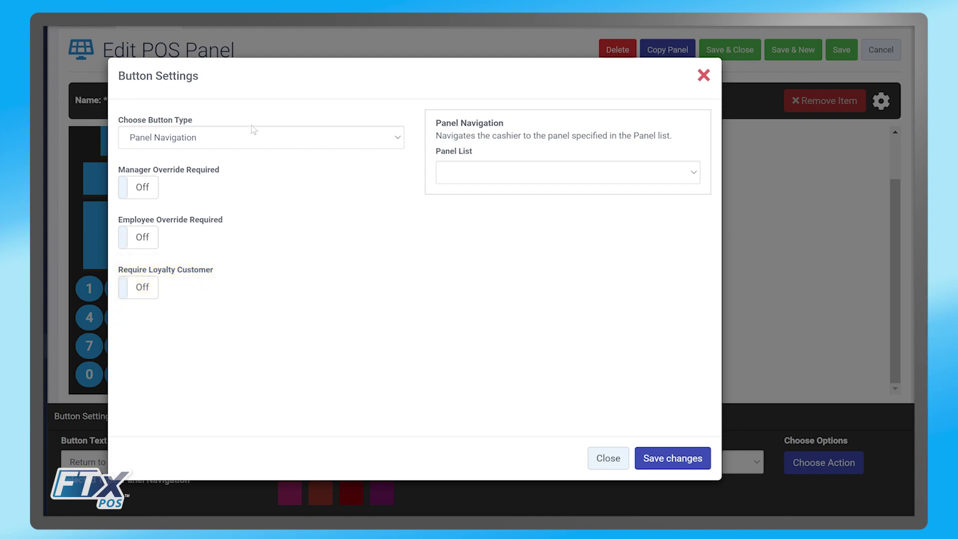
pyautogui.click(236, 141)
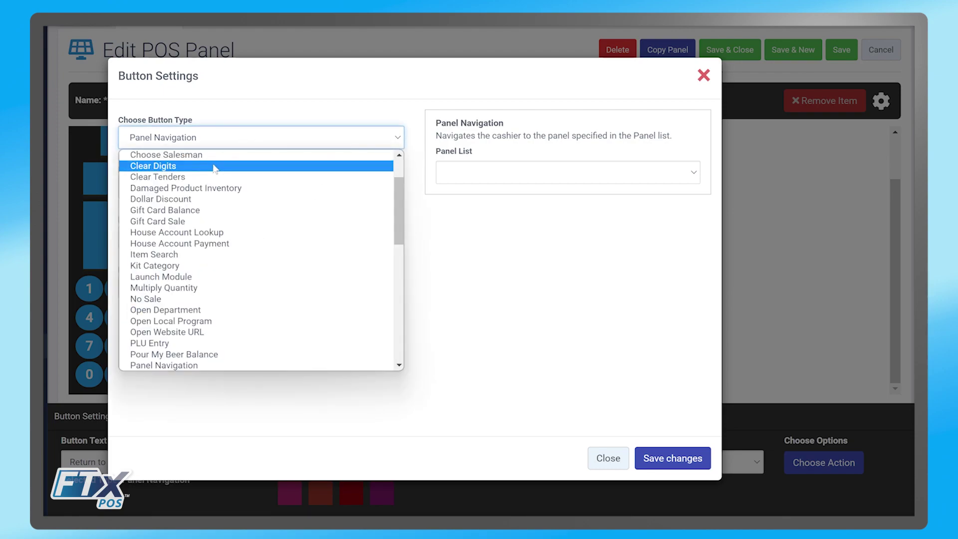
pyautogui.click(215, 167)
pyautogui.click(333, 142)
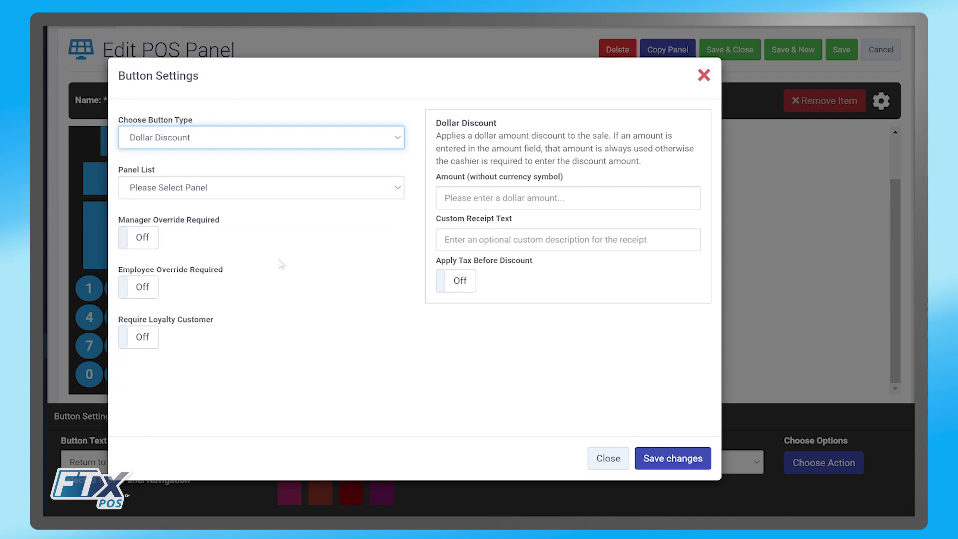
pyautogui.click(353, 137)
pyautogui.click(270, 324)
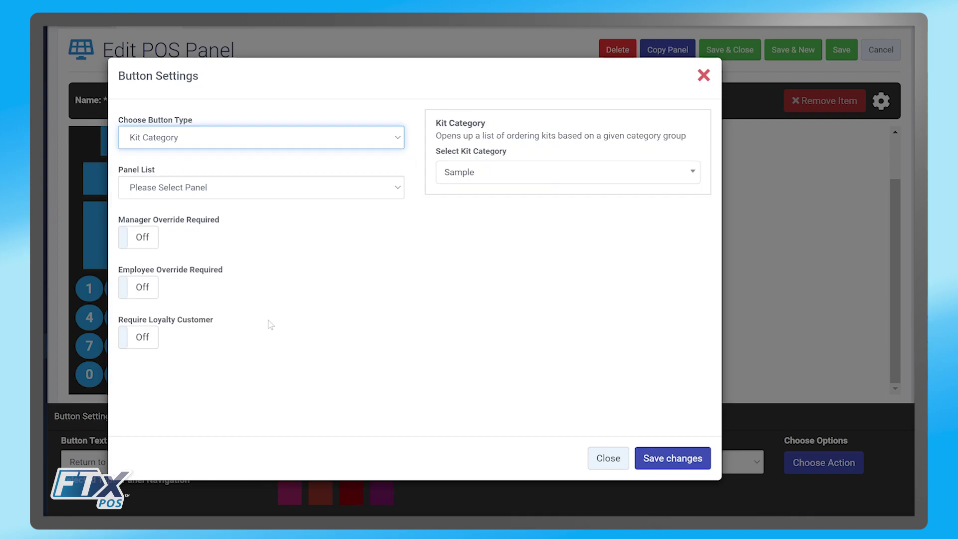
pyautogui.click(604, 460)
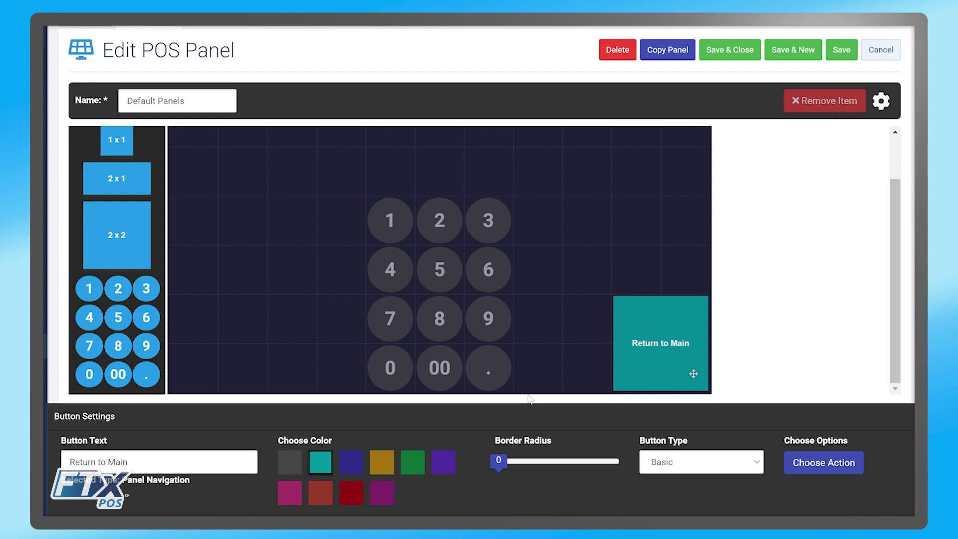
# - Add a teal 2 x 1 Basic button named Deli to the Main Panel, in the empty space below the existing Deli button
pyautogui.scroll(1, 504, 344)
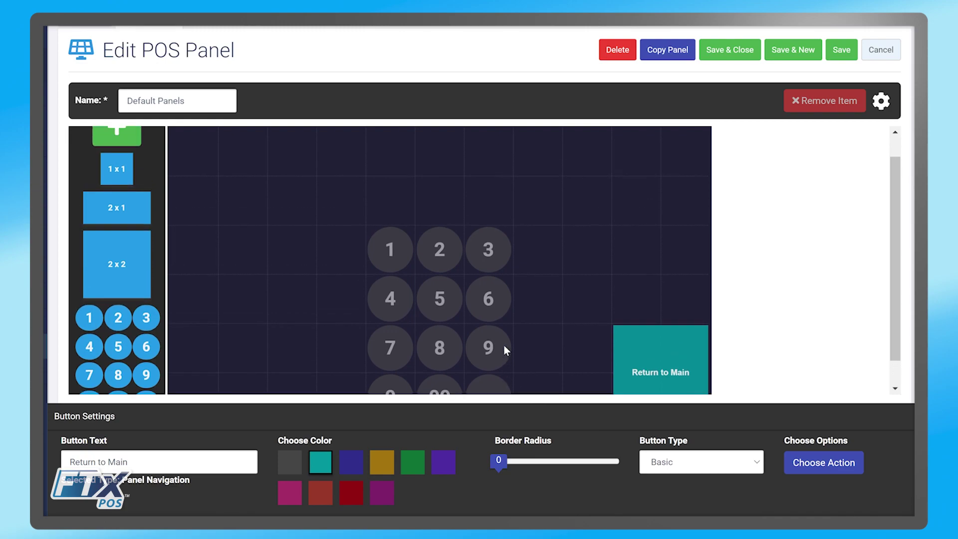
pyautogui.scroll(-1, 499, 322)
pyautogui.scroll(3, 272, 227)
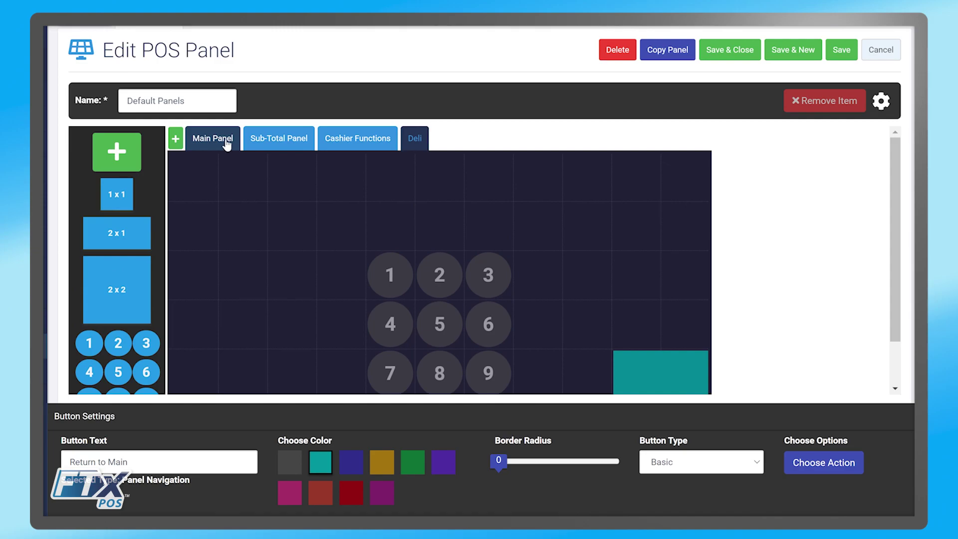
pyautogui.click(226, 143)
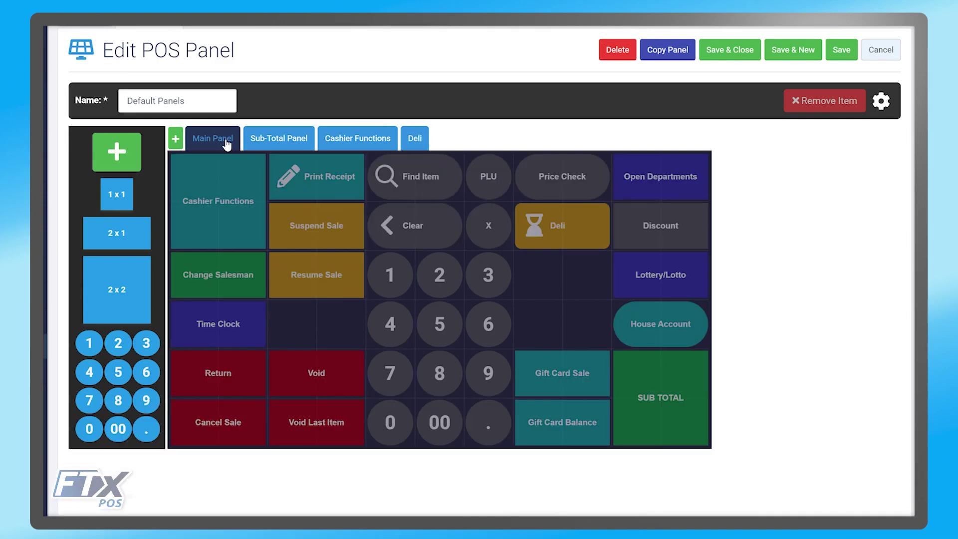
pyautogui.moveTo(116, 233); pyautogui.dragTo(552, 268)
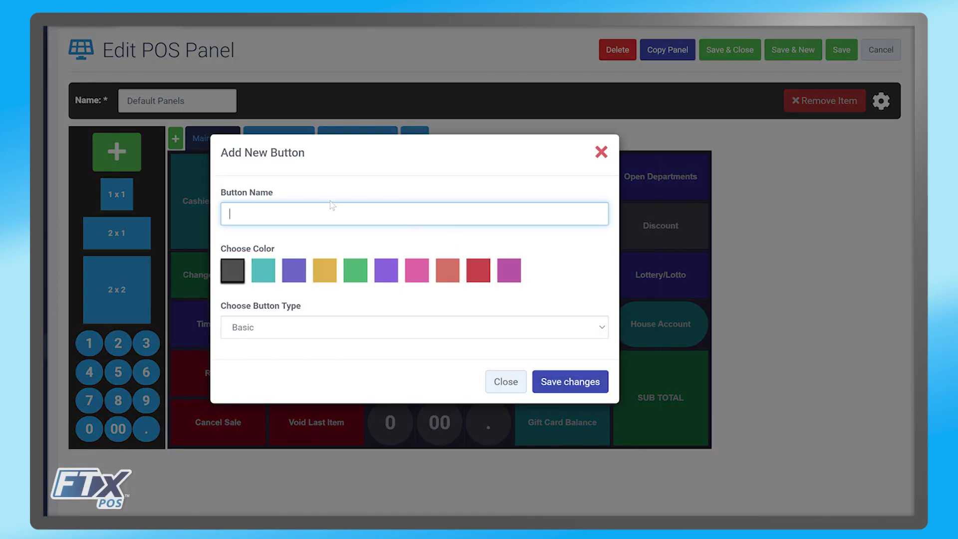
pyautogui.write('Deli')
pyautogui.click(260, 273)
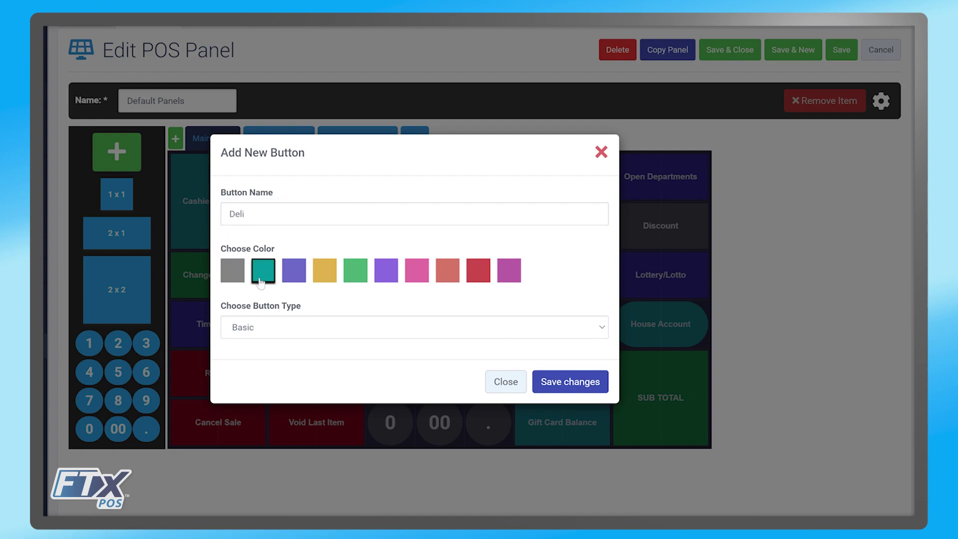
pyautogui.click(281, 329)
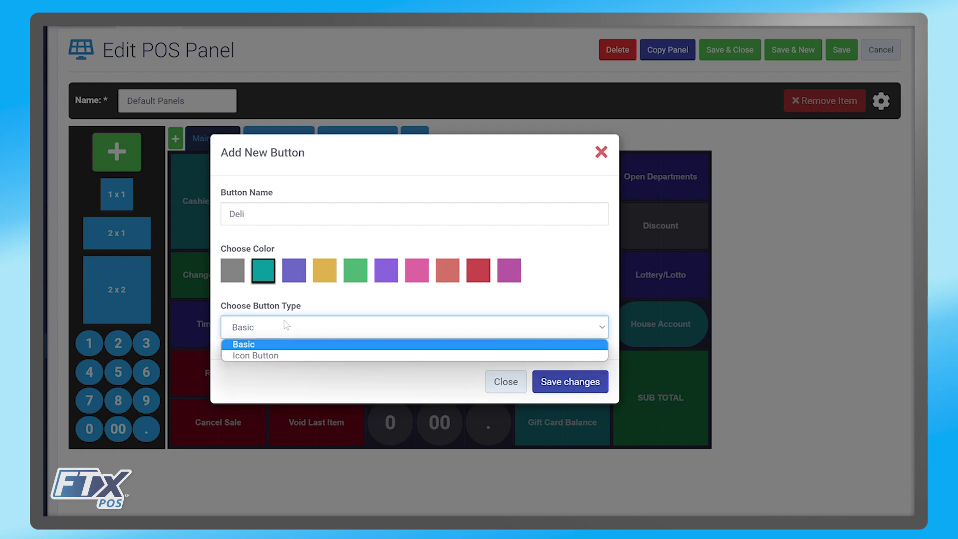
pyautogui.click(283, 324)
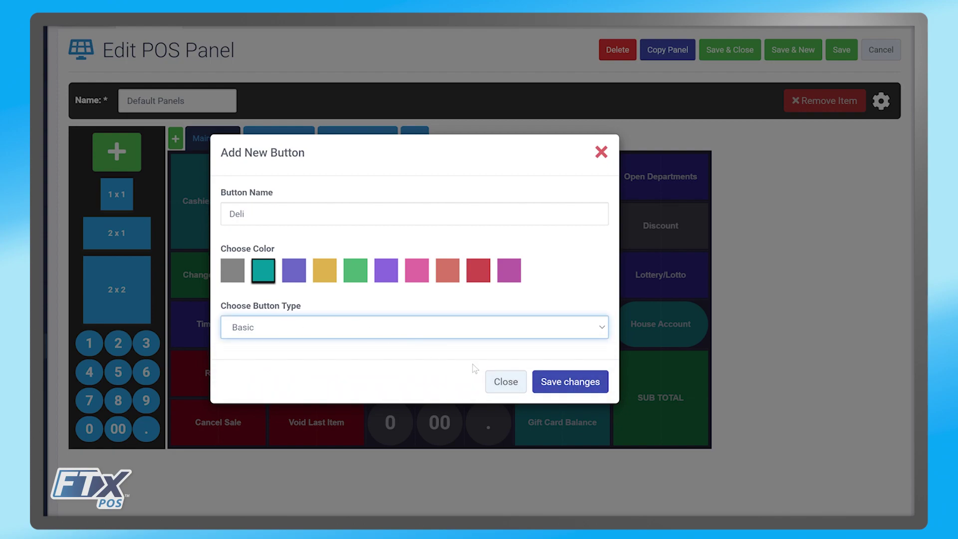
pyautogui.click(560, 382)
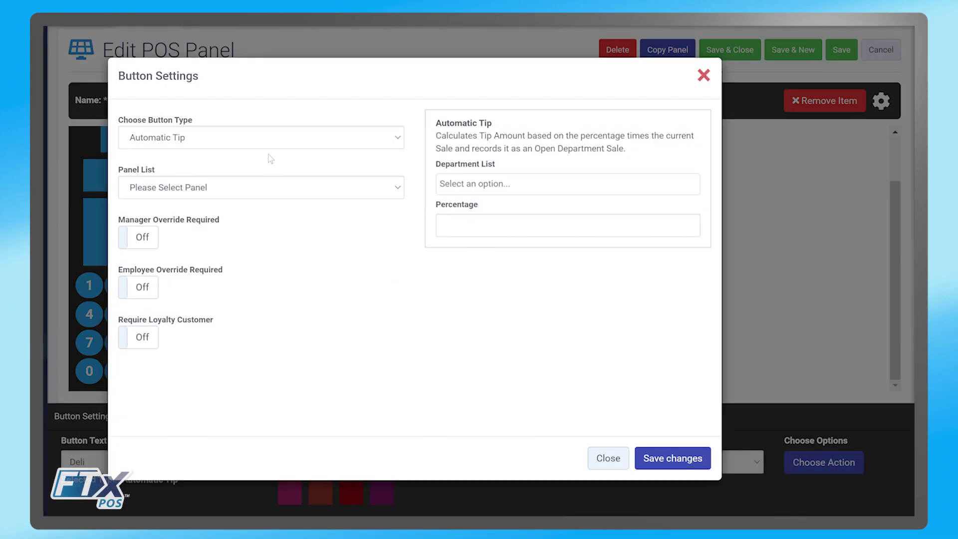
# - Set the new Deli button's action to Panel Navigation targeting the Deli panel, and save the button settings
pyautogui.click(280, 142)
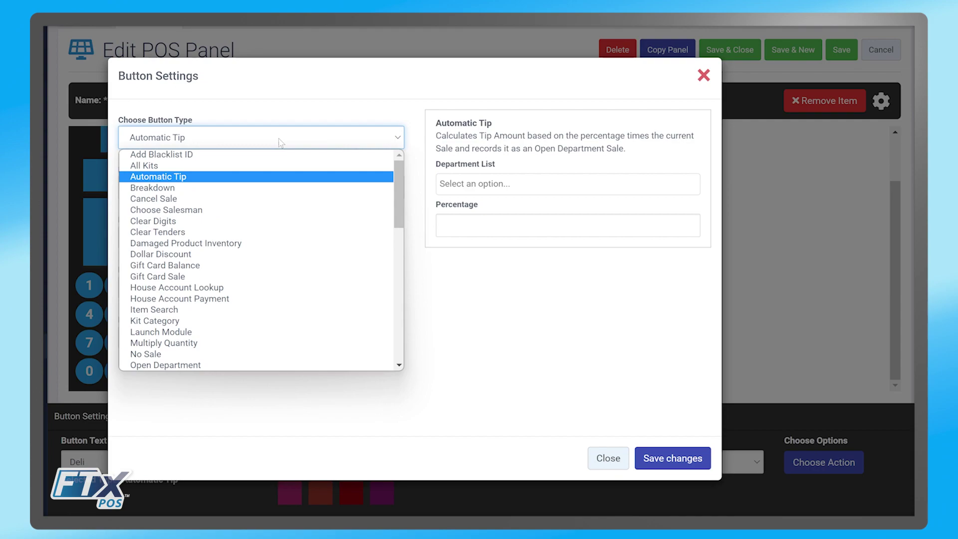
pyautogui.press('p')
pyautogui.scroll(-3, 229, 304)
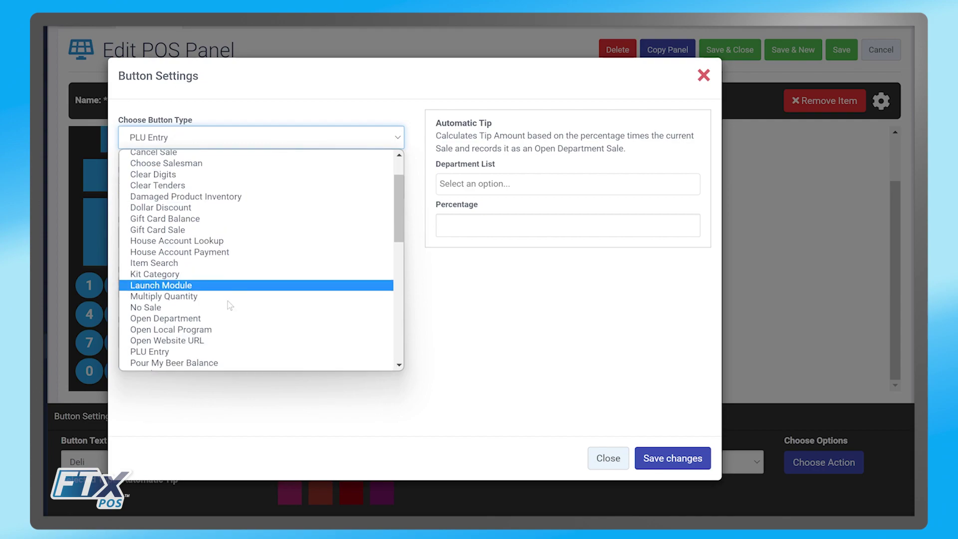
pyautogui.click(193, 252)
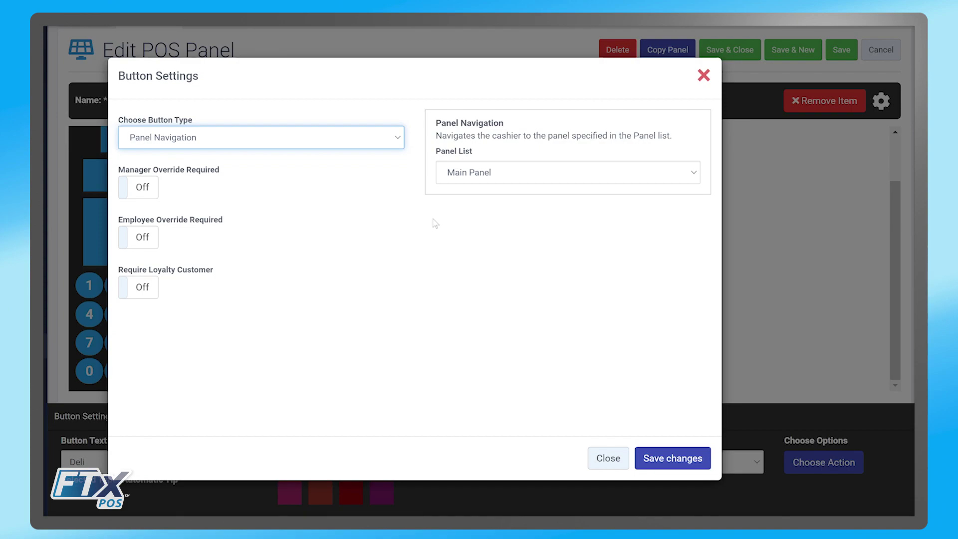
pyautogui.click(473, 181)
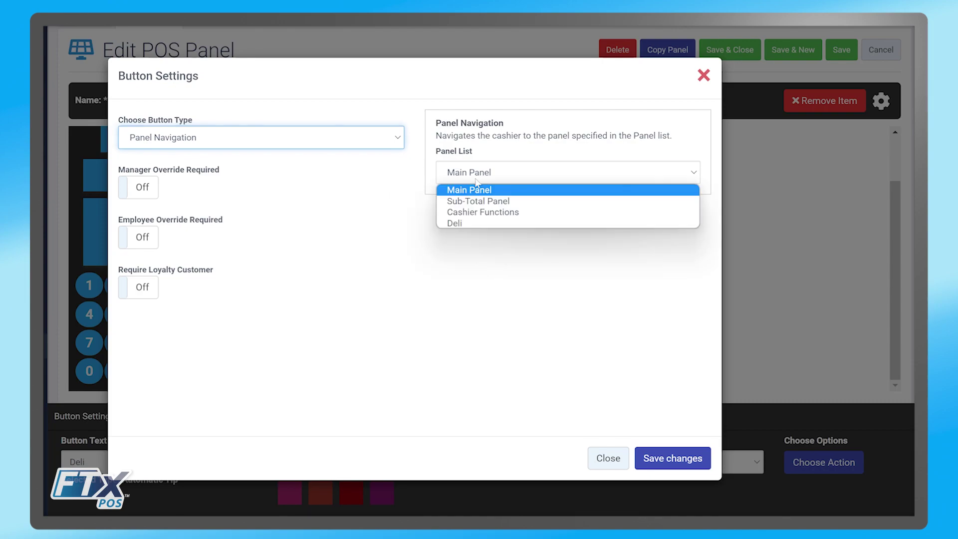
pyautogui.click(484, 224)
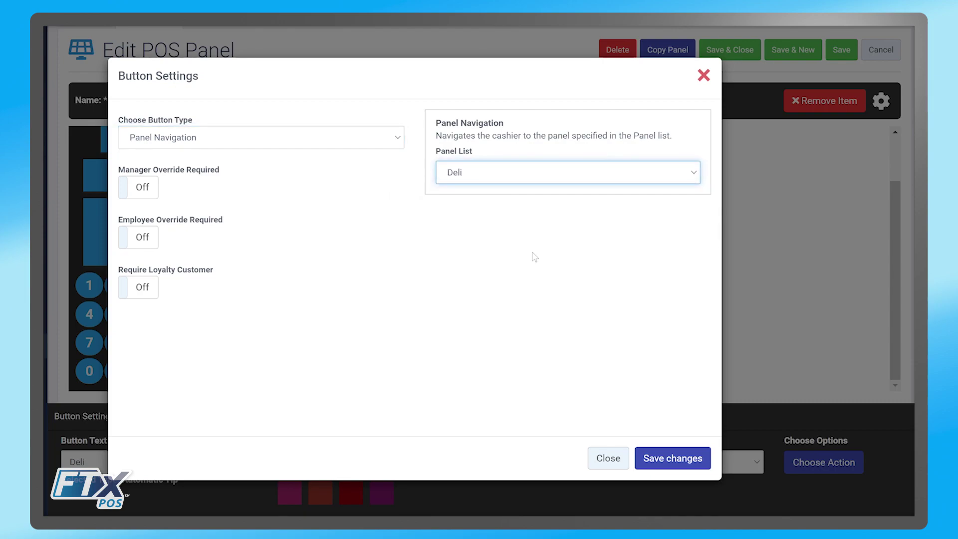
pyautogui.click(669, 458)
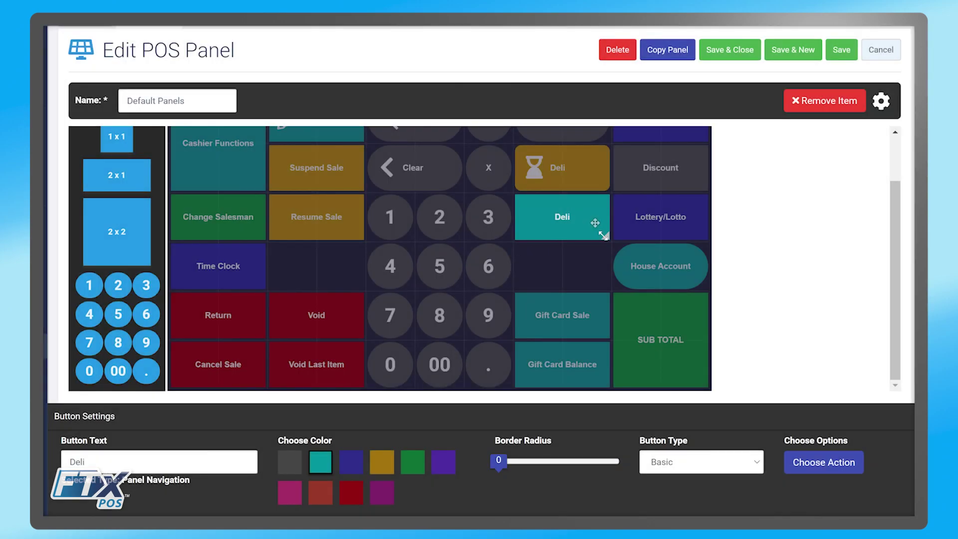
# - Examine the sizing, button text, color and border radius settings of the teal Deli button on the Main Panel
pyautogui.moveTo(608, 238); pyautogui.dragTo(589, 223)
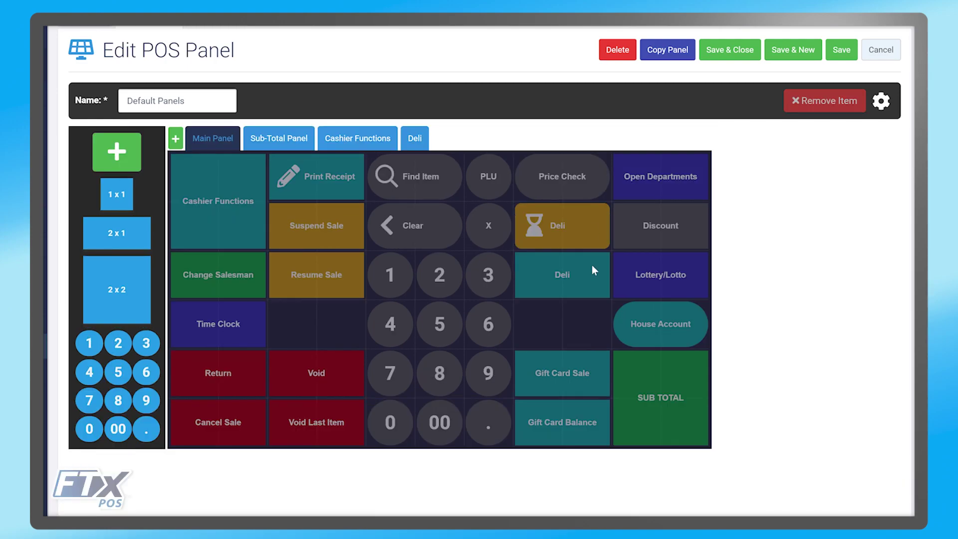
pyautogui.click(593, 283)
pyautogui.scroll(-2, 598, 220)
pyautogui.moveTo(591, 237)
pyautogui.mouseDown()
pyautogui.moveTo(577, 261)
pyautogui.moveTo(436, 280)
pyautogui.moveTo(348, 272)
pyautogui.moveTo(502, 228)
pyautogui.moveTo(574, 233)
pyautogui.mouseUp()
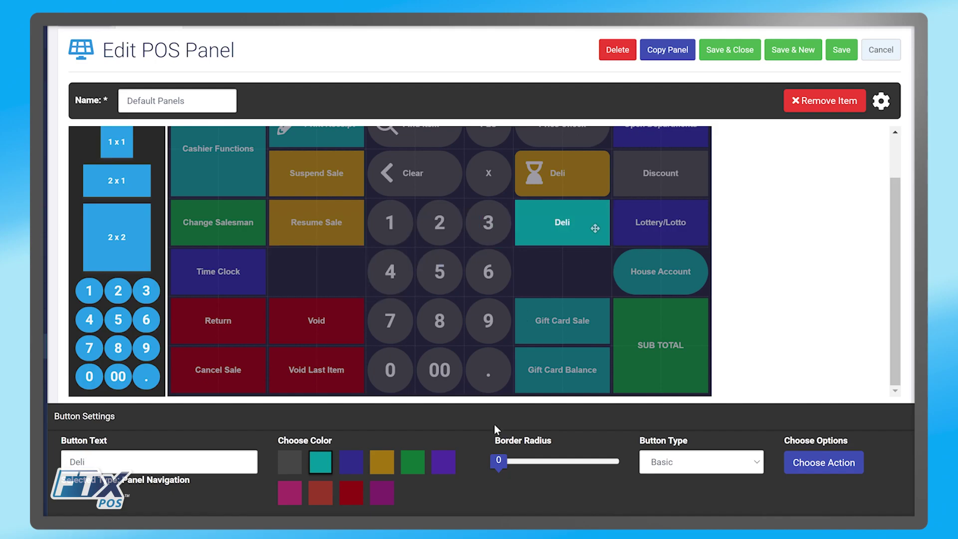
pyautogui.click(114, 463)
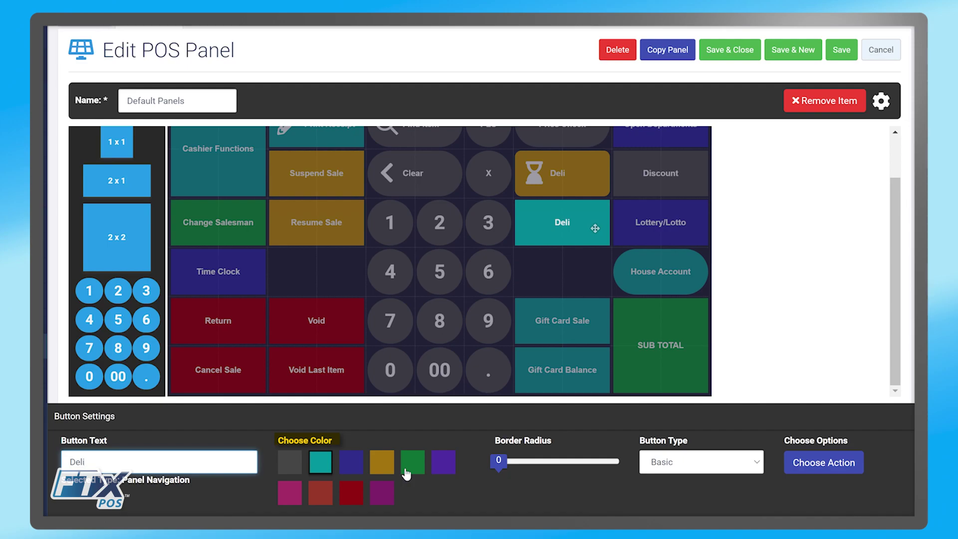
pyautogui.moveTo(499, 470); pyautogui.dragTo(562, 465)
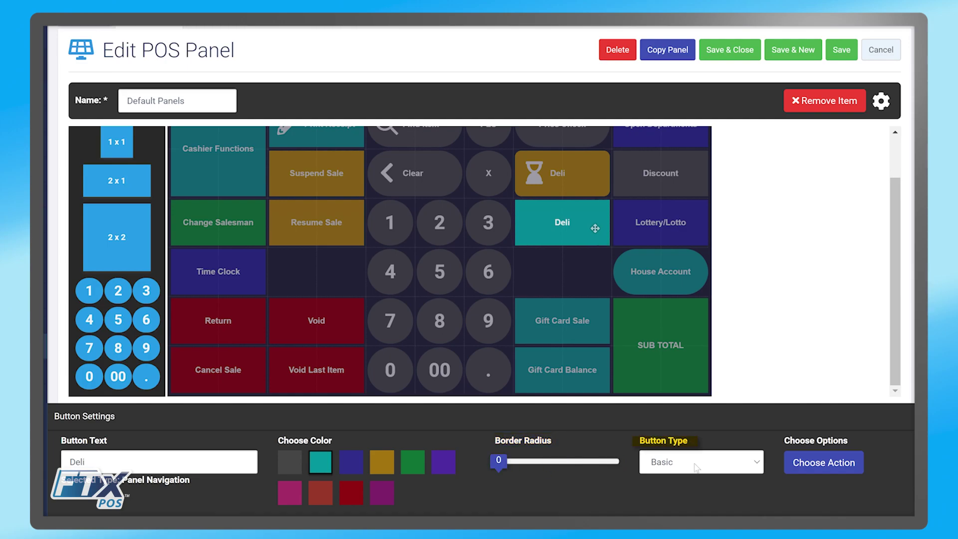
# - Change the teal Deli button to an Icon Button and give it the circled up-arrow icon, saving the icon choice
pyautogui.click(686, 466)
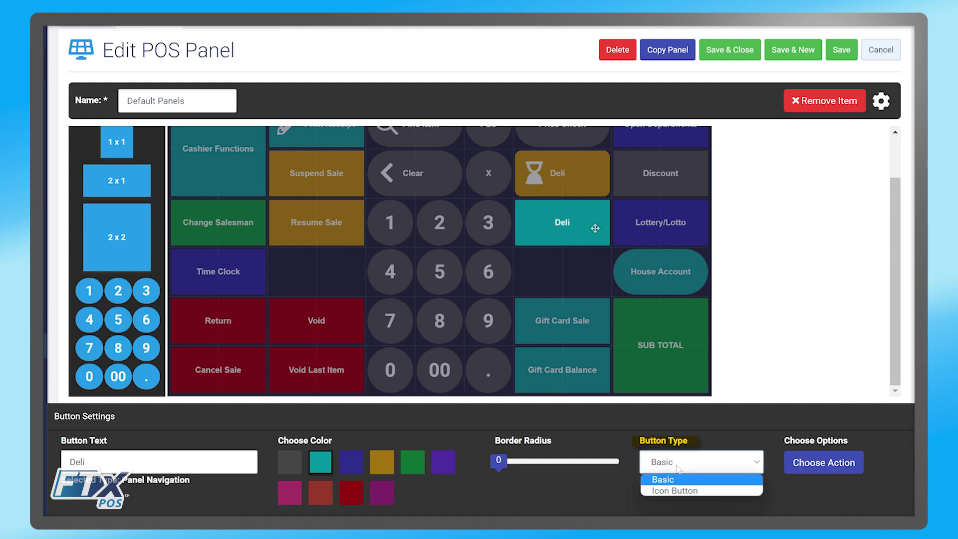
pyautogui.click(682, 491)
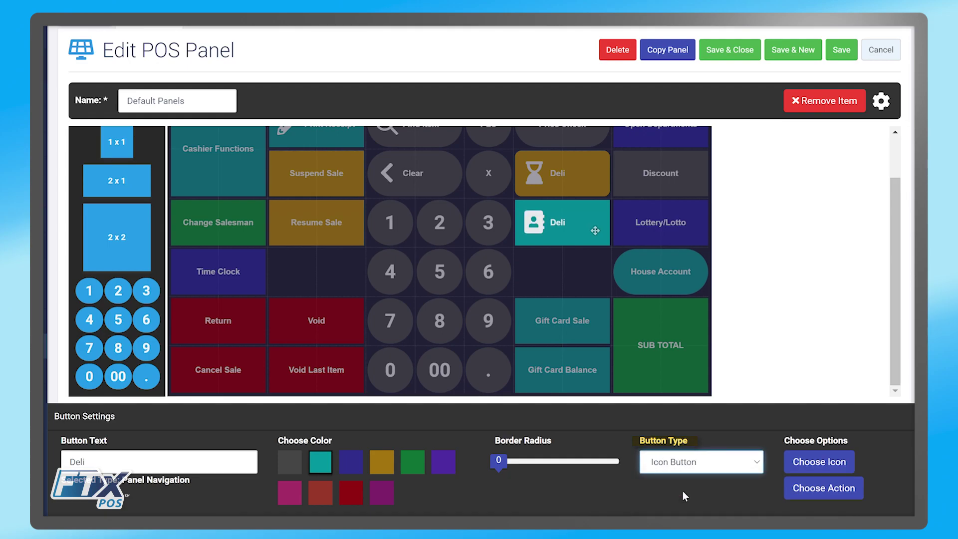
pyautogui.click(785, 455)
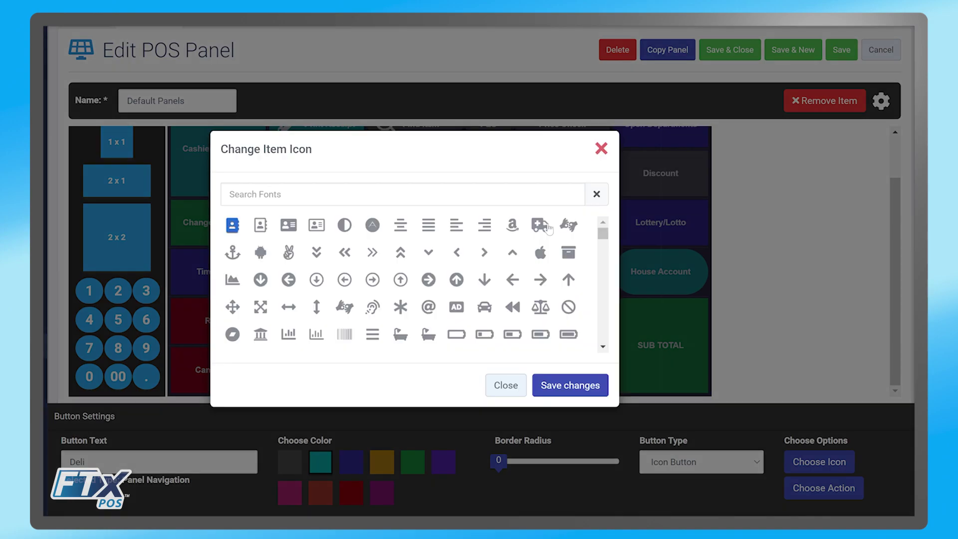
pyautogui.click(540, 226)
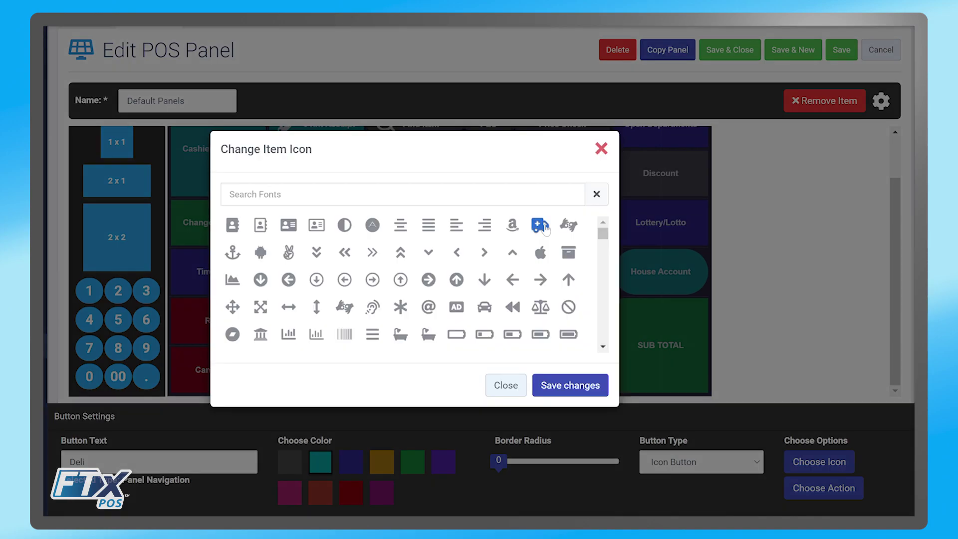
pyautogui.click(457, 280)
pyautogui.click(584, 395)
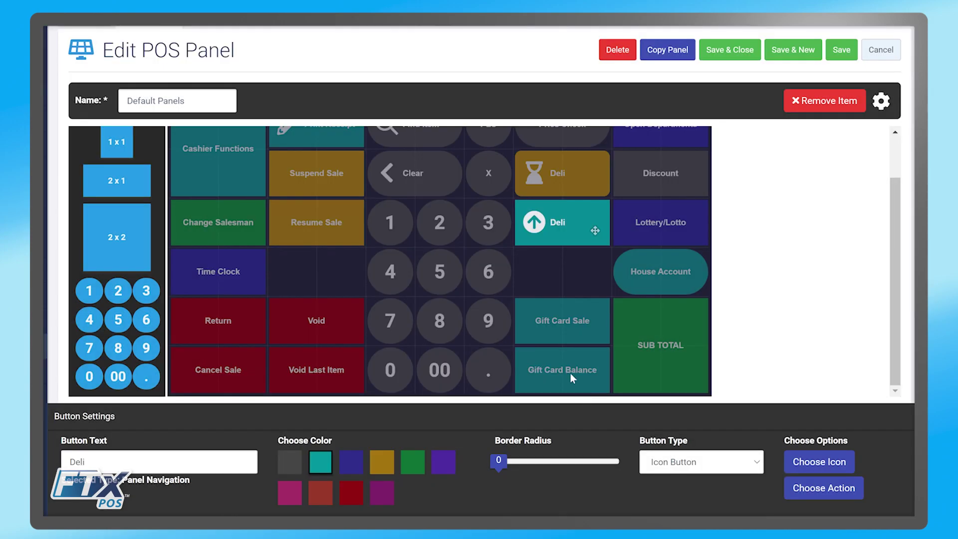
# - On the Deli panel, set the Return to Main button's Panel Navigation target to the Main Panel and save the button settings
pyautogui.scroll(2, 424, 151)
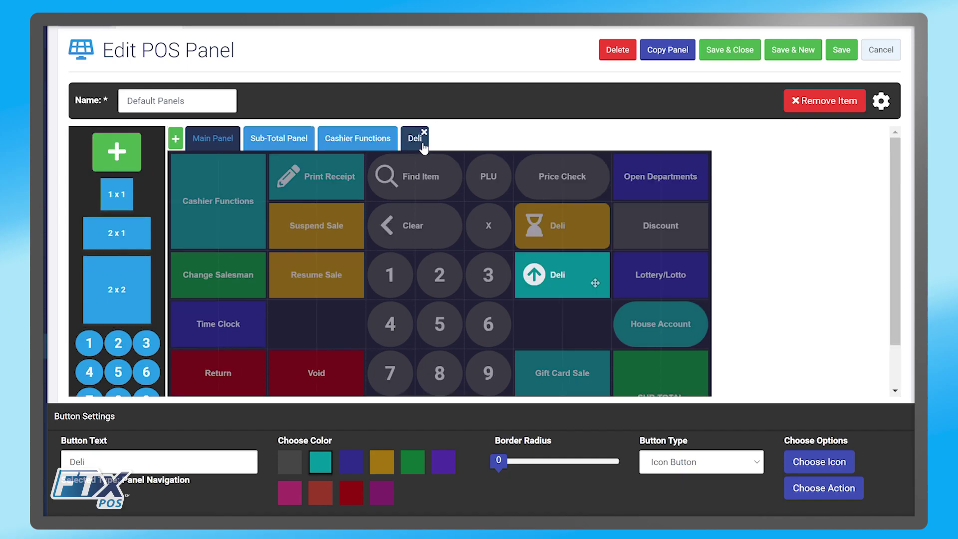
pyautogui.click(423, 146)
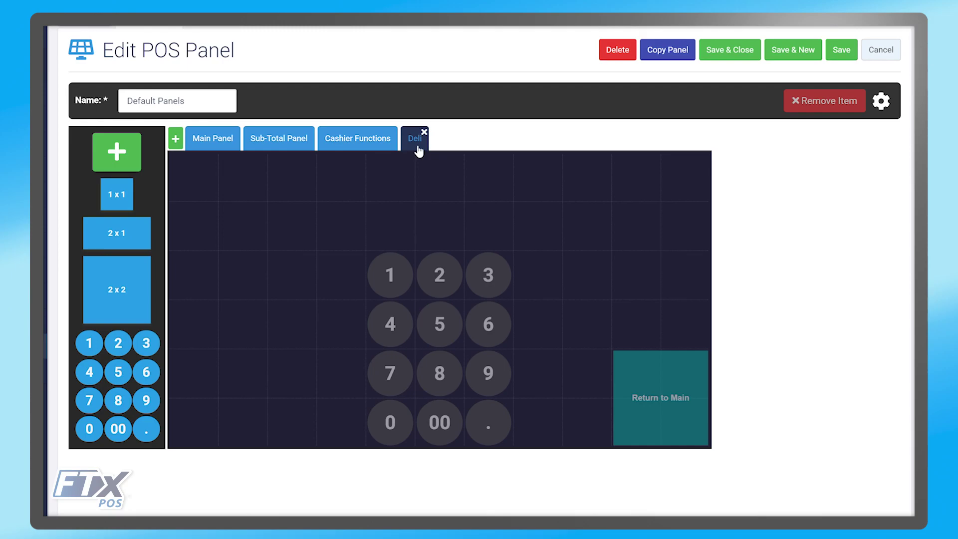
pyautogui.doubleClick(642, 397)
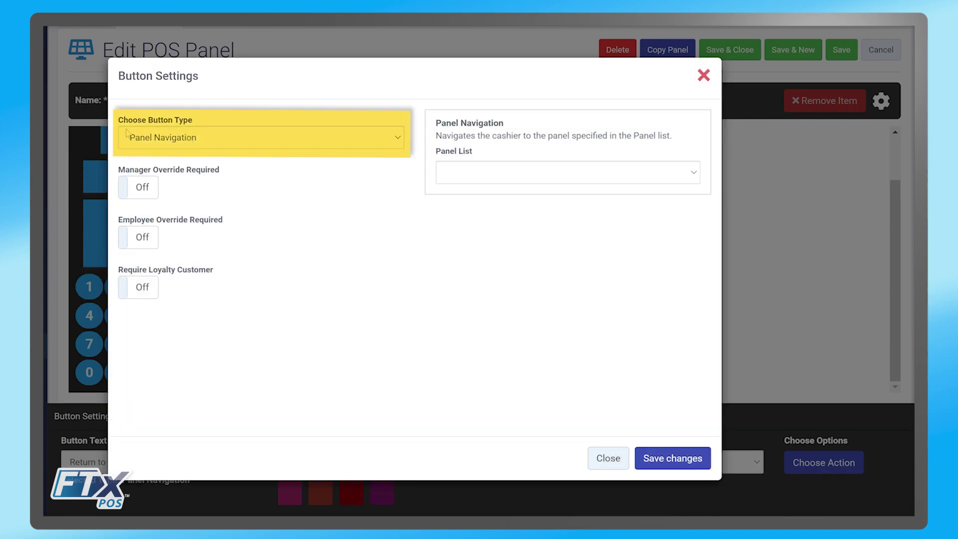
pyautogui.click(174, 139)
pyautogui.click(174, 139)
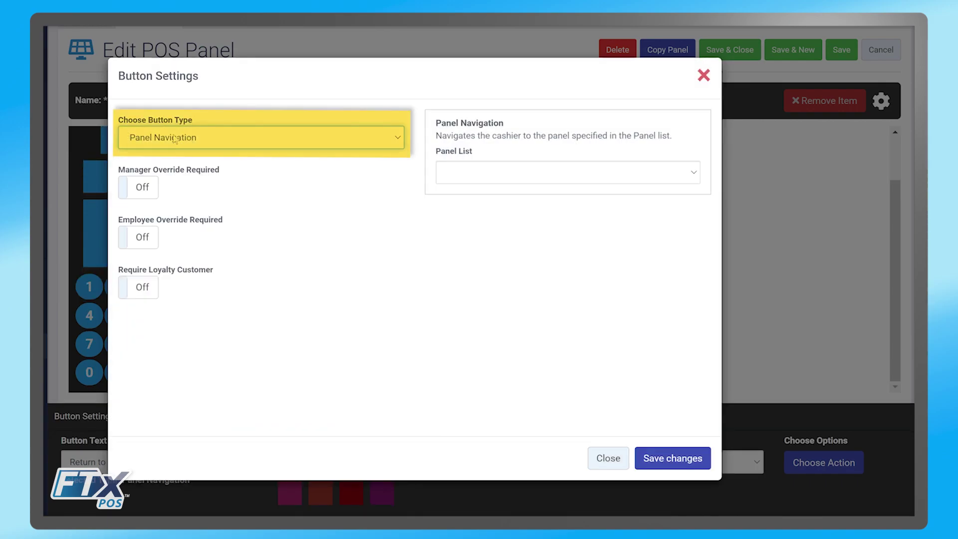
pyautogui.click(468, 180)
pyautogui.click(488, 189)
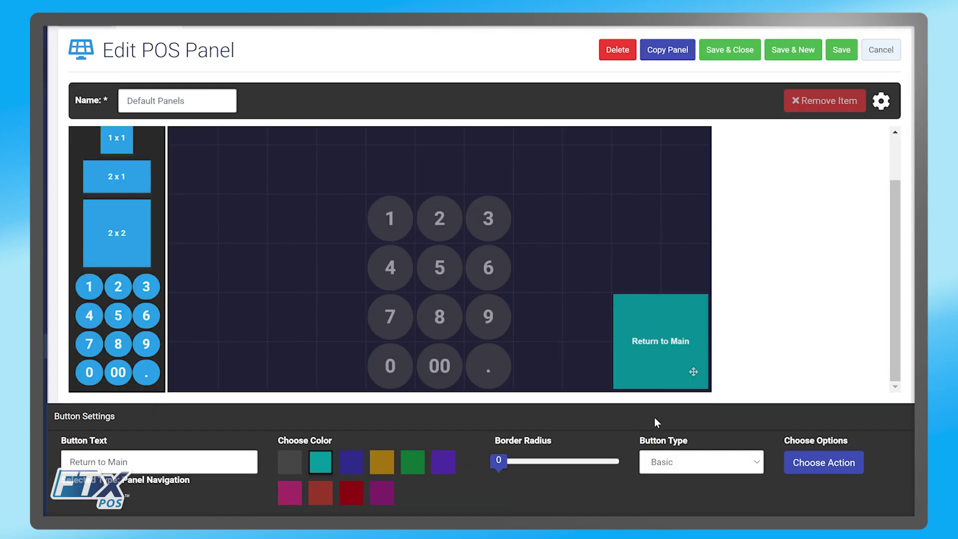
pyautogui.click(683, 461)
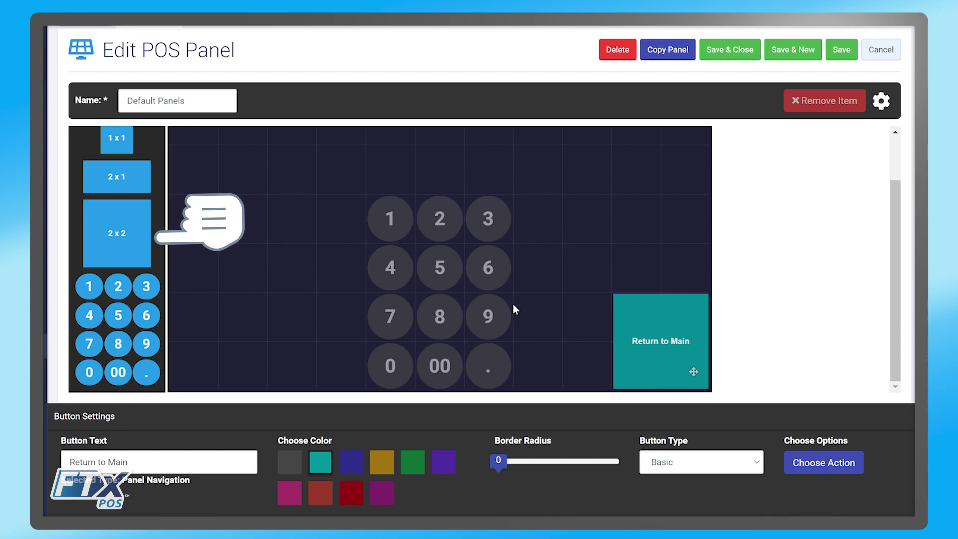
# - Add a green 2 x 2 Basic button named Subtotal to the Deli panel, directly above the Return to Main button
pyautogui.moveTo(116, 222)
pyautogui.mouseDown()
pyautogui.moveTo(691, 239)
pyautogui.moveTo(662, 231)
pyautogui.mouseUp()
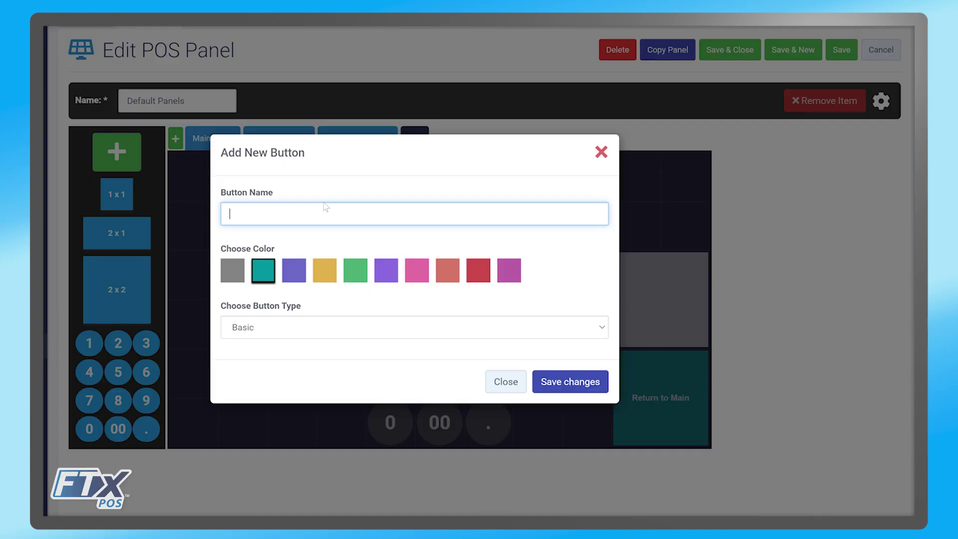
pyautogui.write('Subtotal')
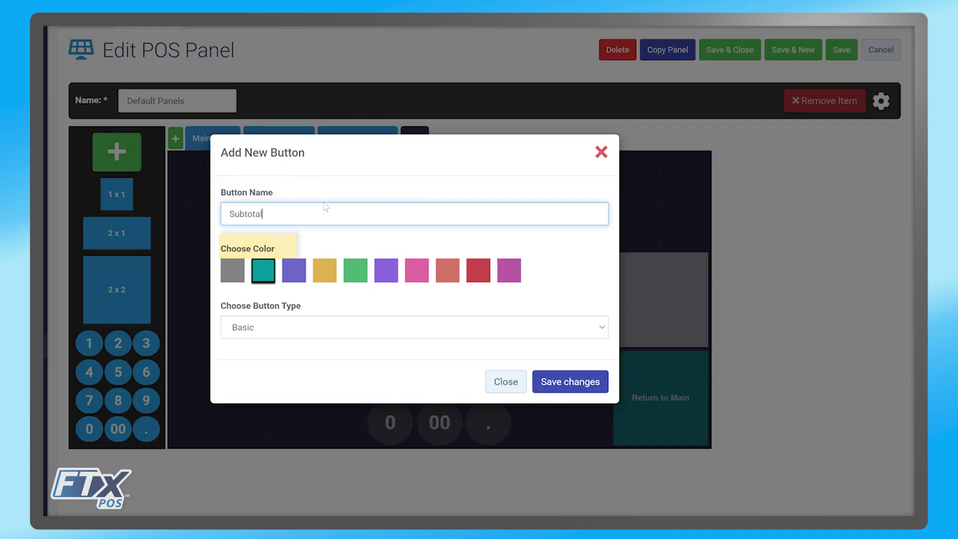
pyautogui.click(358, 274)
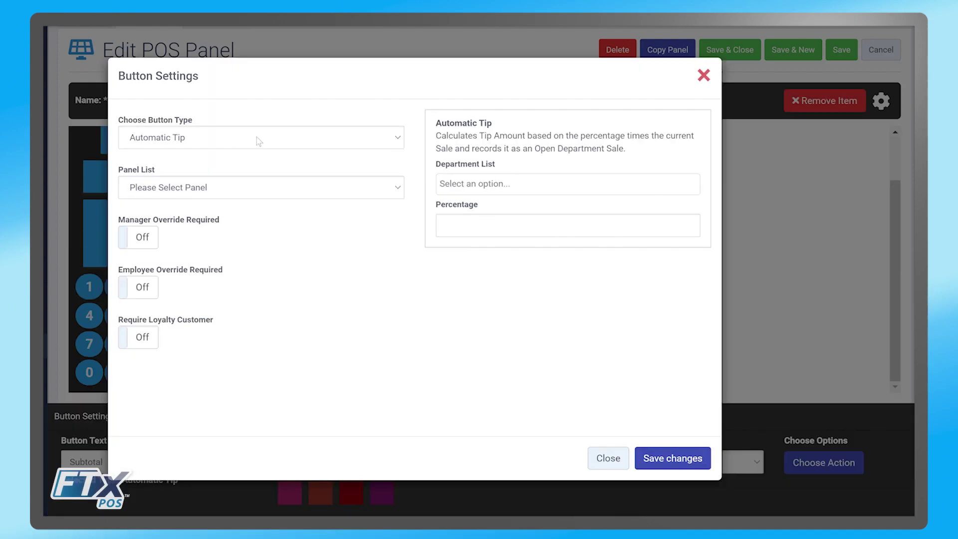
# - Set the Subtotal button's action to Panel Navigation targeting the Sub-Total Panel, and save the button settings
pyautogui.click(256, 137)
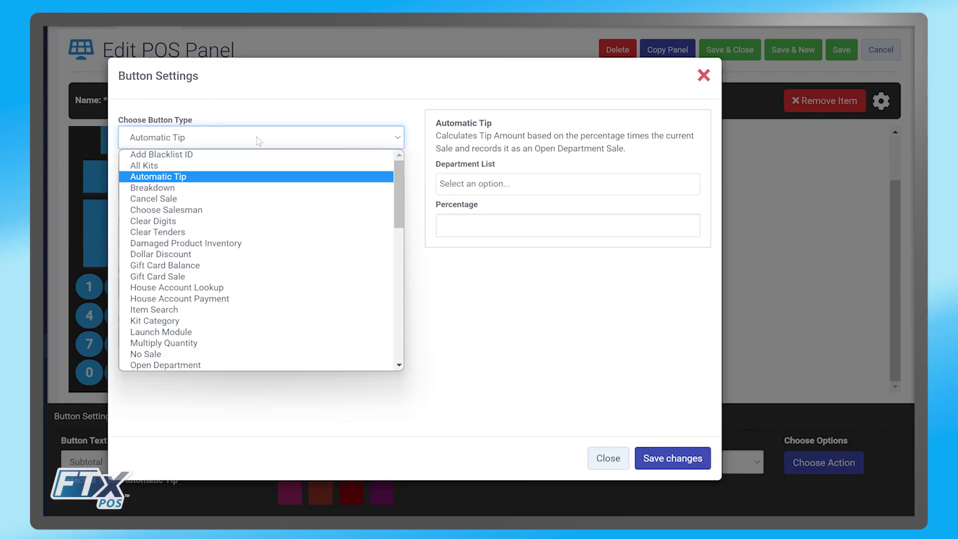
pyautogui.press('p')
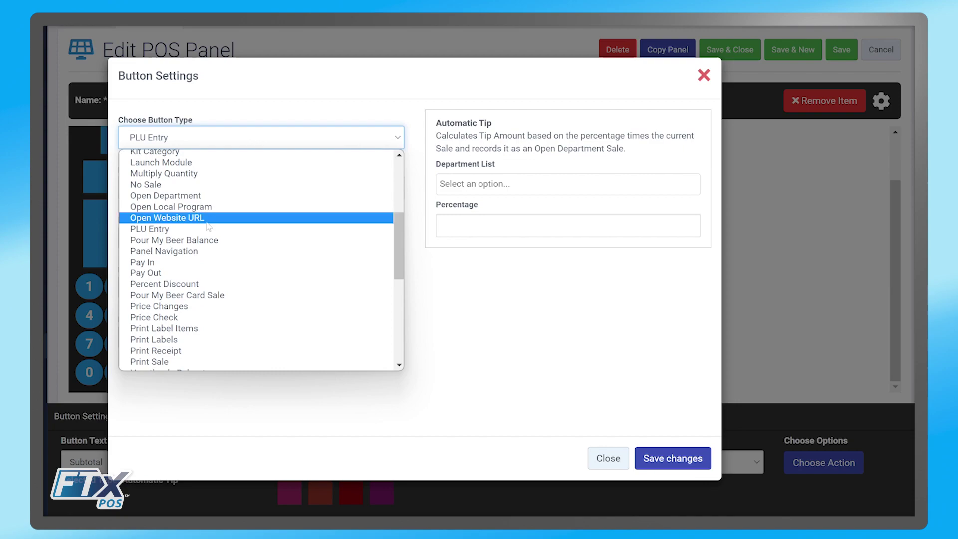
pyautogui.click(190, 250)
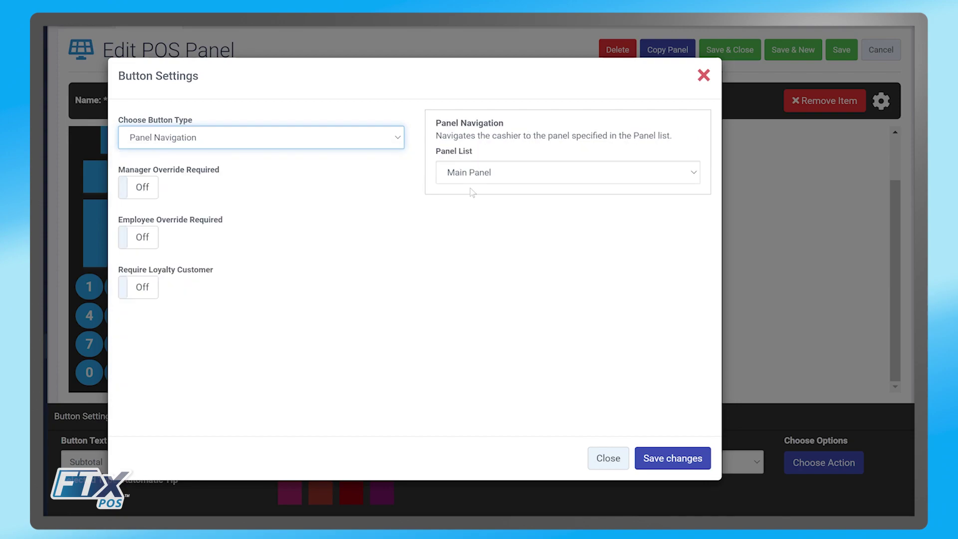
pyautogui.click(472, 175)
pyautogui.click(498, 205)
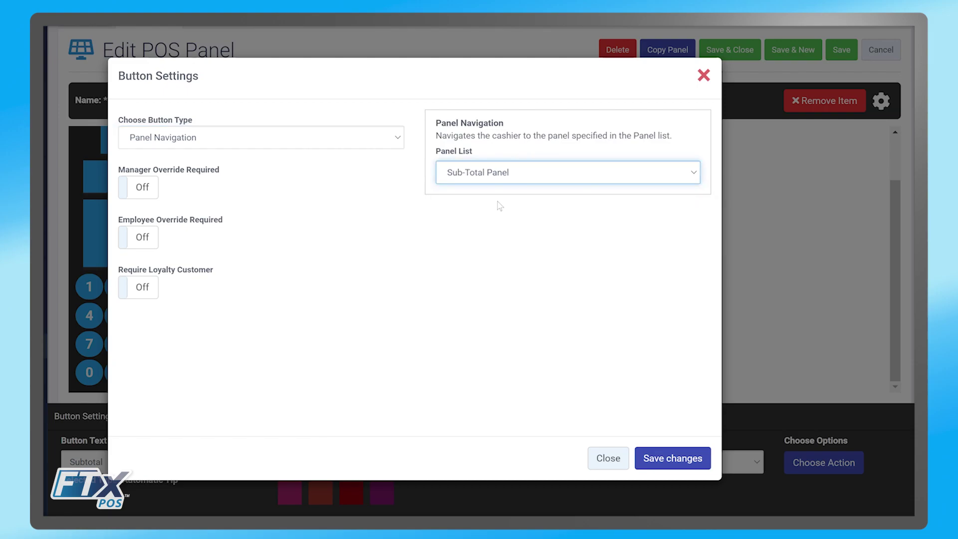
pyautogui.click(660, 455)
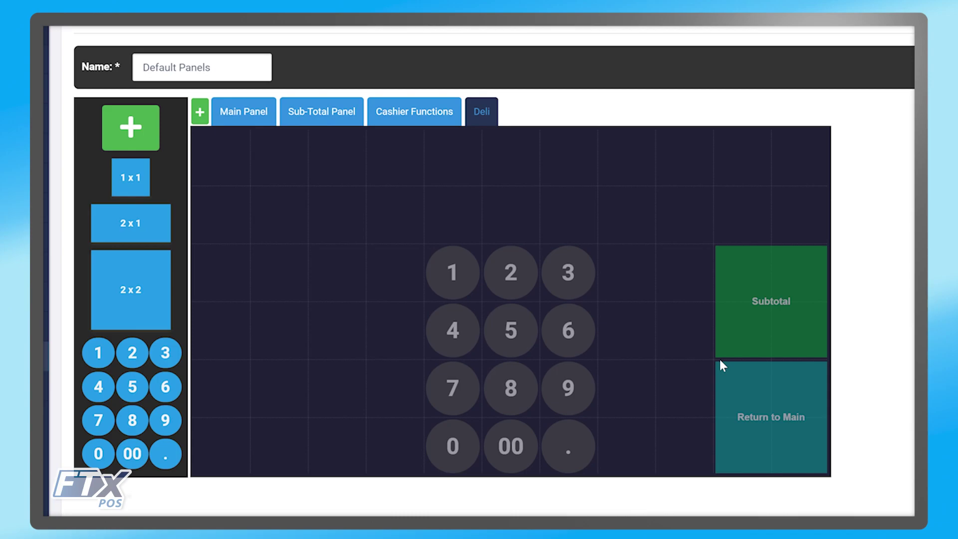
# - Add a teal 2 x 1 Basic button named SMALL BAG OF ICE in the Deli panel's upper-left corner
pyautogui.moveTo(137, 237); pyautogui.dragTo(265, 165)
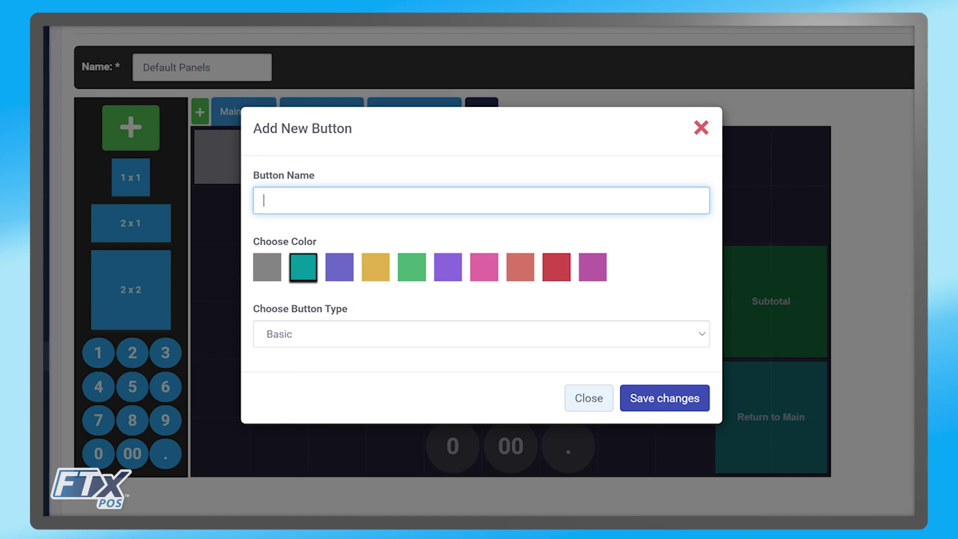
pyautogui.write('SMALL BAG O')
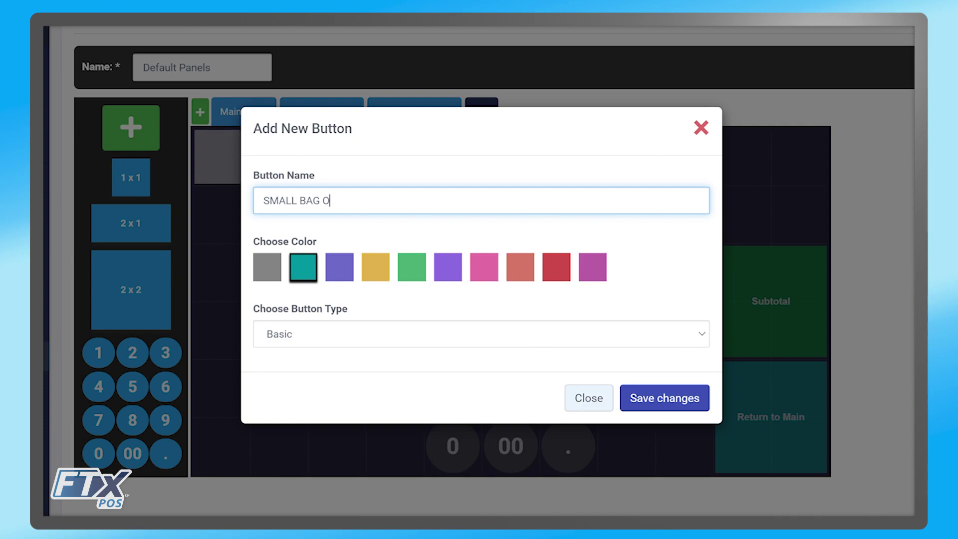
pyautogui.write('F ICE')
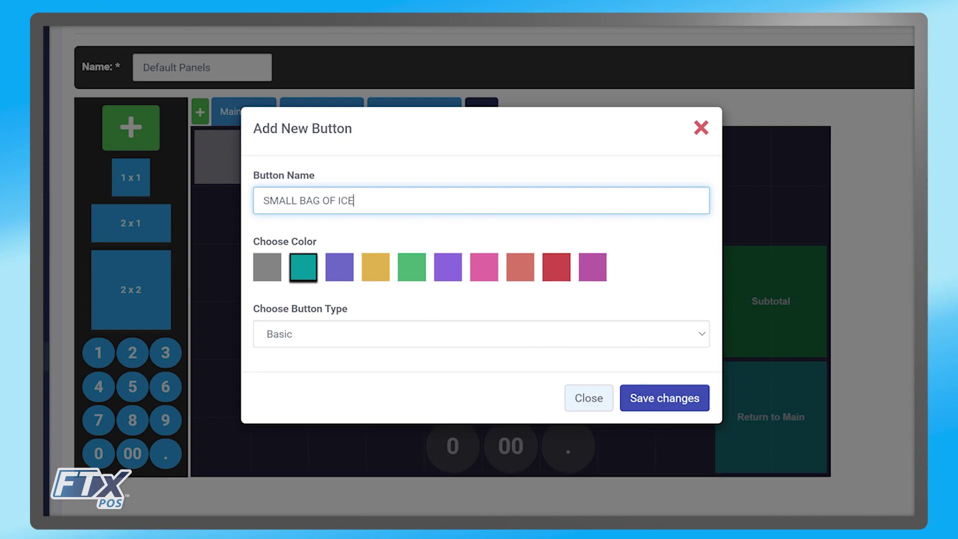
pyautogui.click(303, 272)
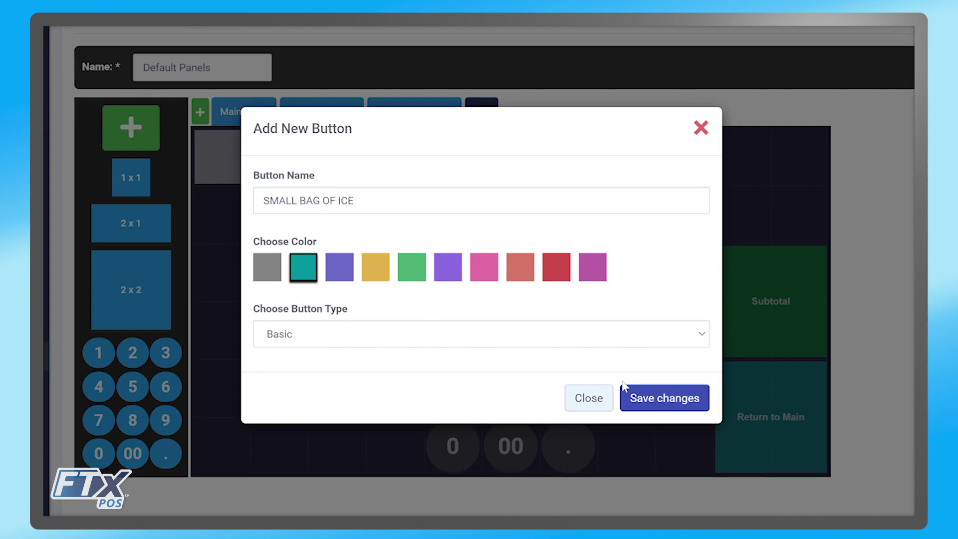
pyautogui.click(653, 399)
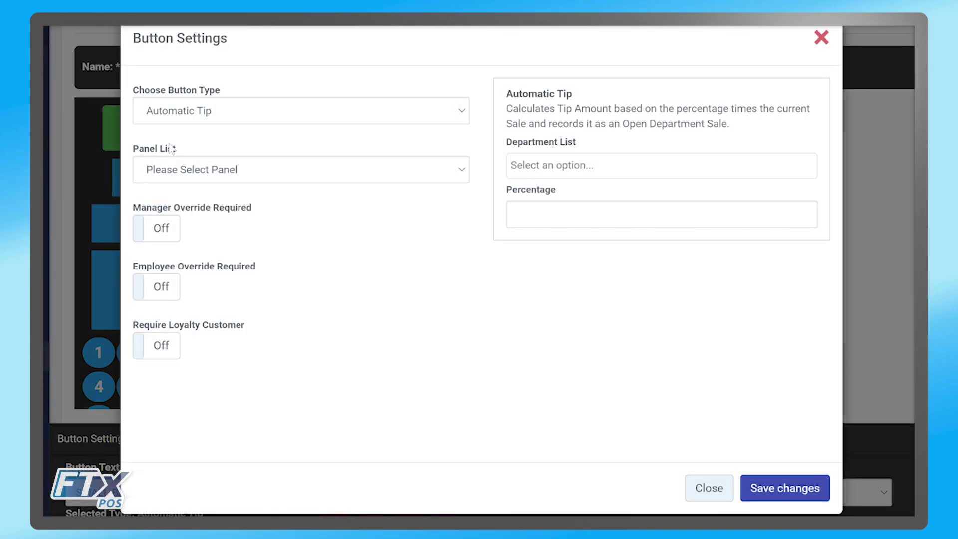
# - Set the action type of the SMALL BAG OF ICE button to Sell Item
pyautogui.click(196, 107)
pyautogui.scroll(-10, 229, 254)
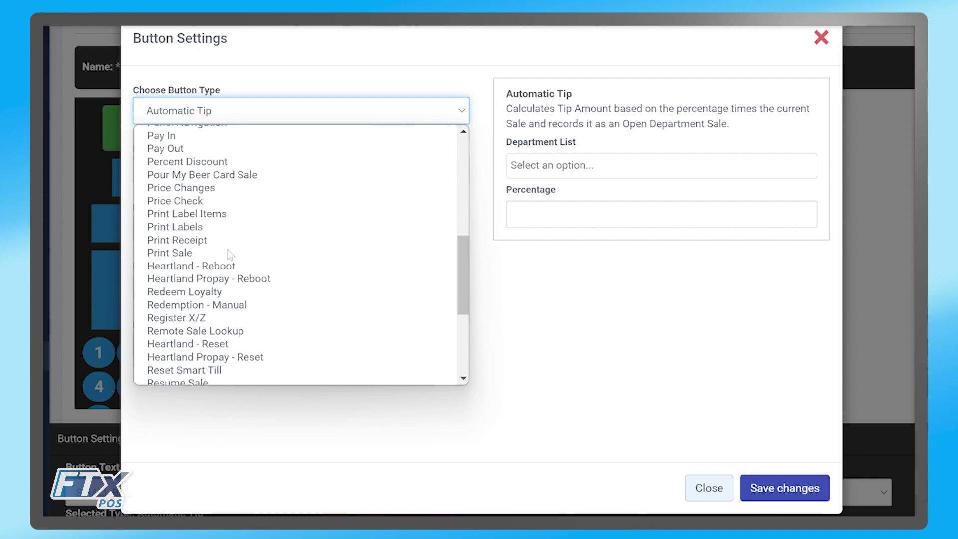
pyautogui.click(211, 276)
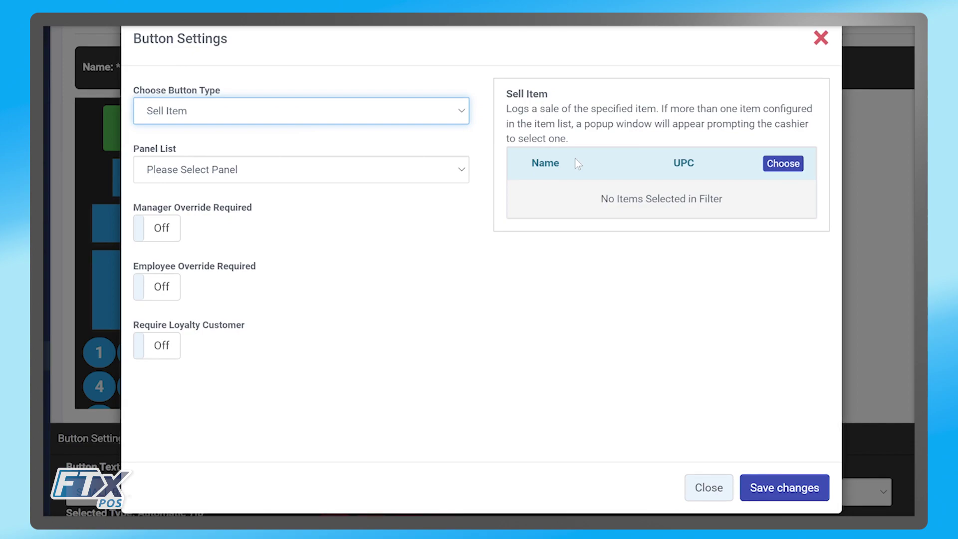
# - Filter the products by "bag of", add BAG OF ICE SMALL to the Sell Item list, and apply the selection
pyautogui.click(783, 164)
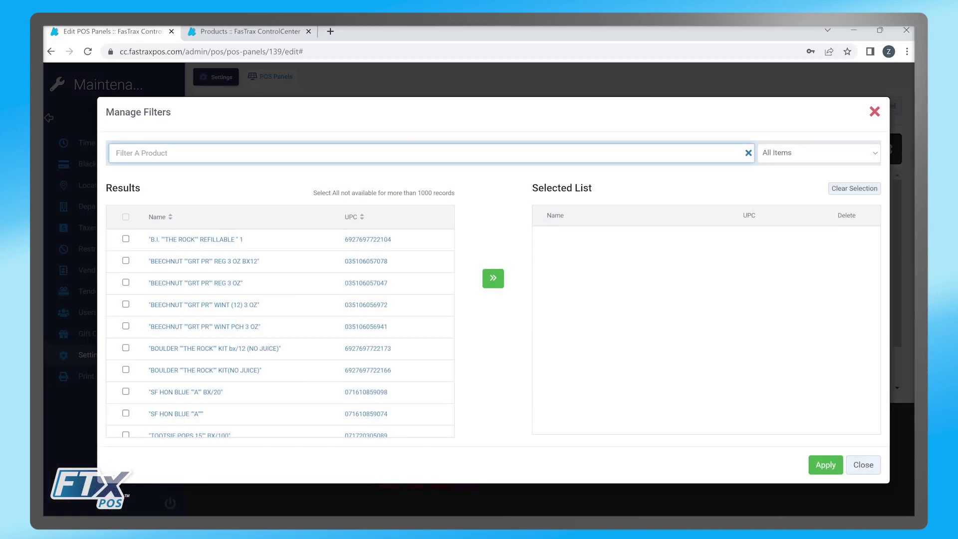
pyautogui.write('bag of')
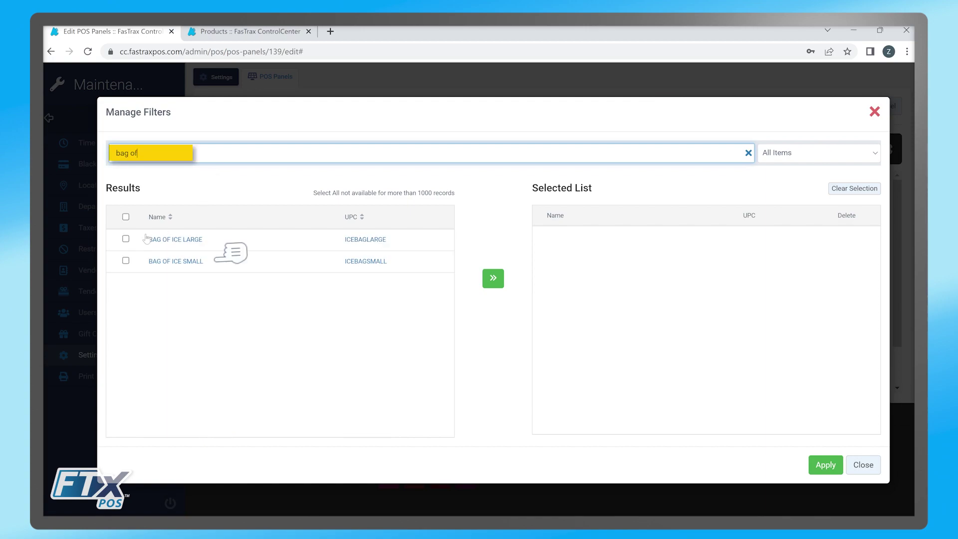
pyautogui.click(127, 260)
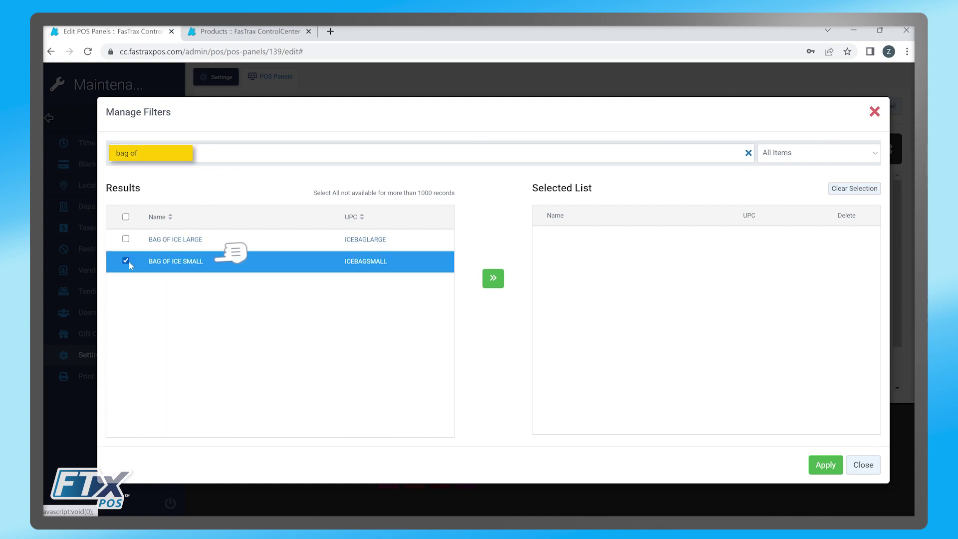
pyautogui.click(493, 278)
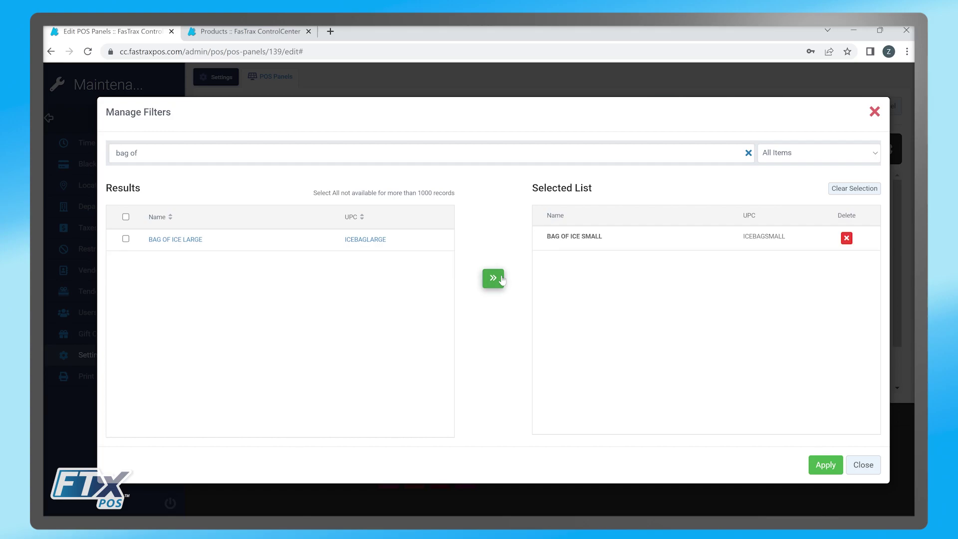
pyautogui.click(825, 465)
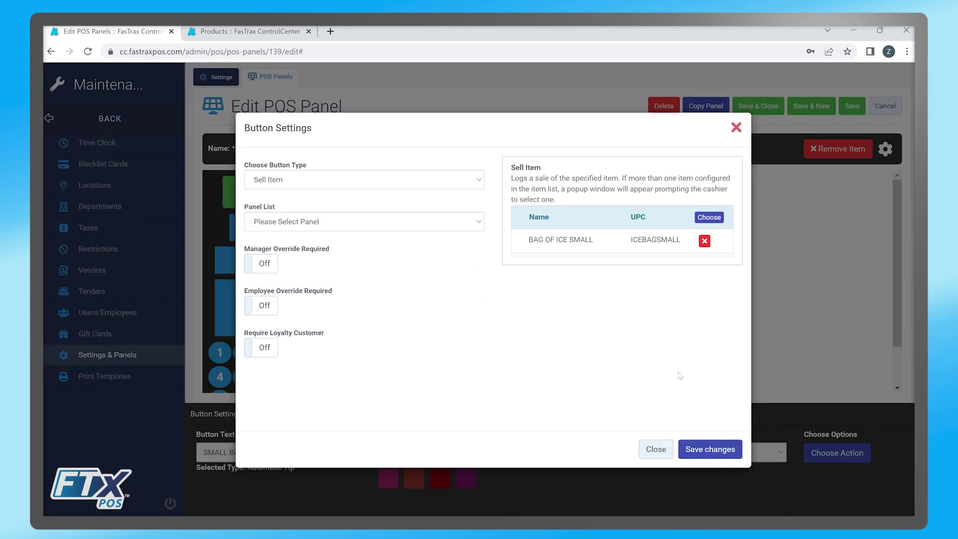
# - Save the SMALL BAG OF ICE settings and add a teal 2 x 1 Basic button named LARGE BAG OF ICE directly below it
pyautogui.click(694, 449)
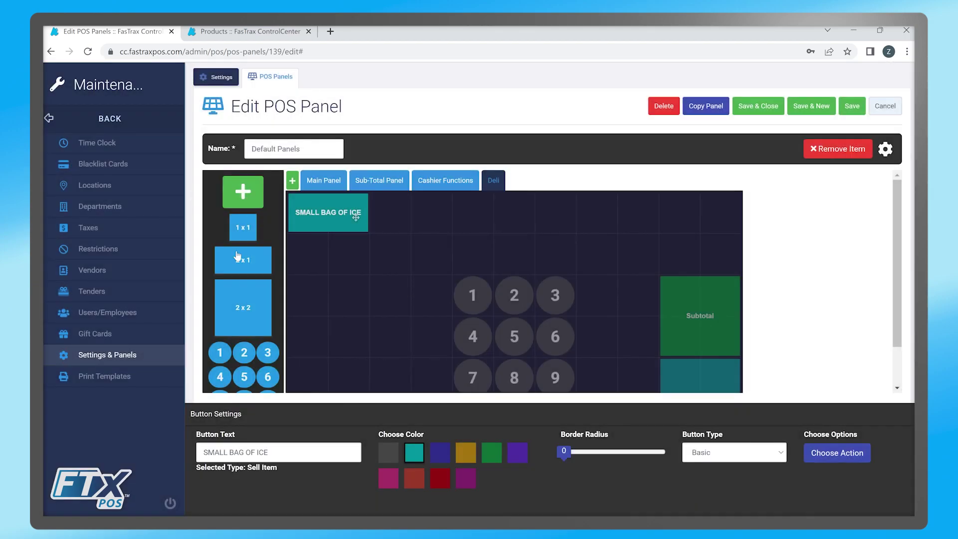
pyautogui.moveTo(237, 256); pyautogui.dragTo(331, 255)
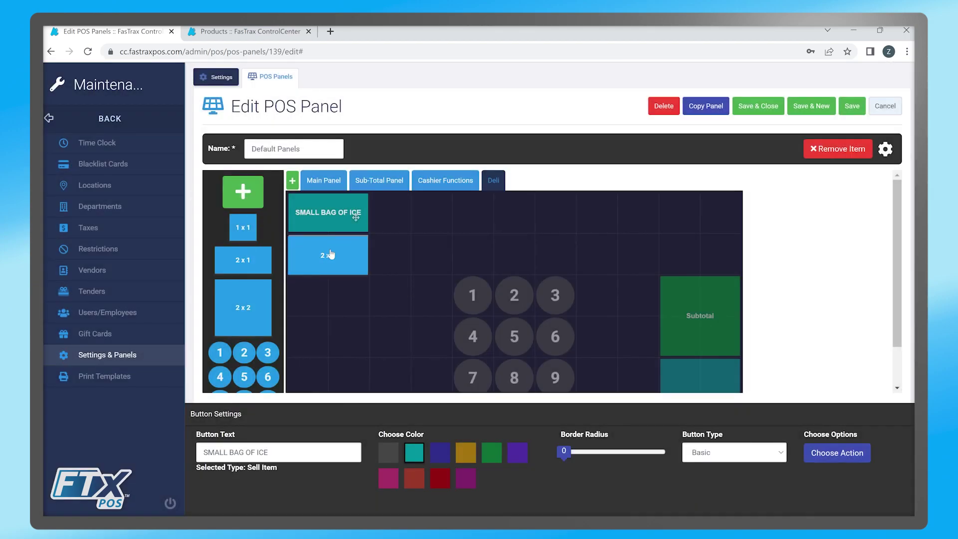
pyautogui.write('LARGE BAG OF ICE')
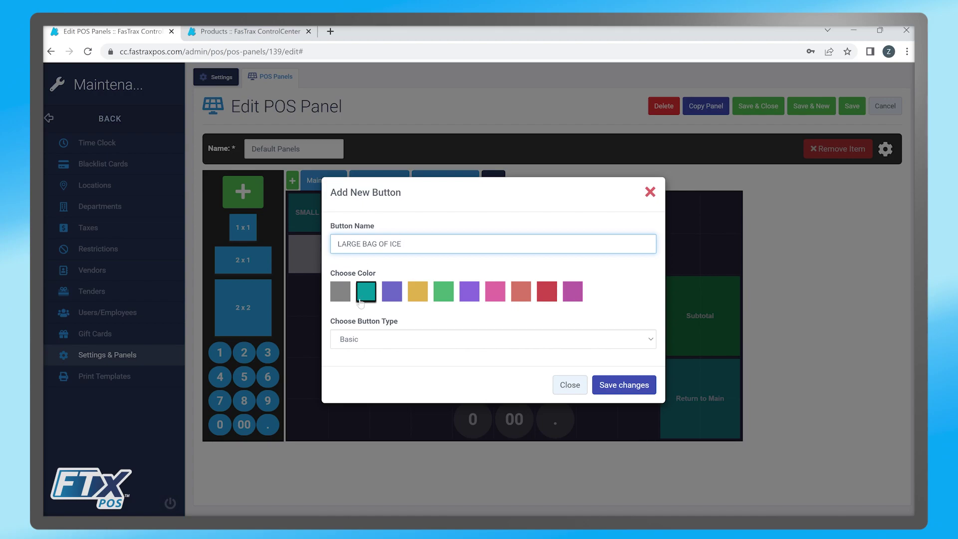
pyautogui.click(616, 386)
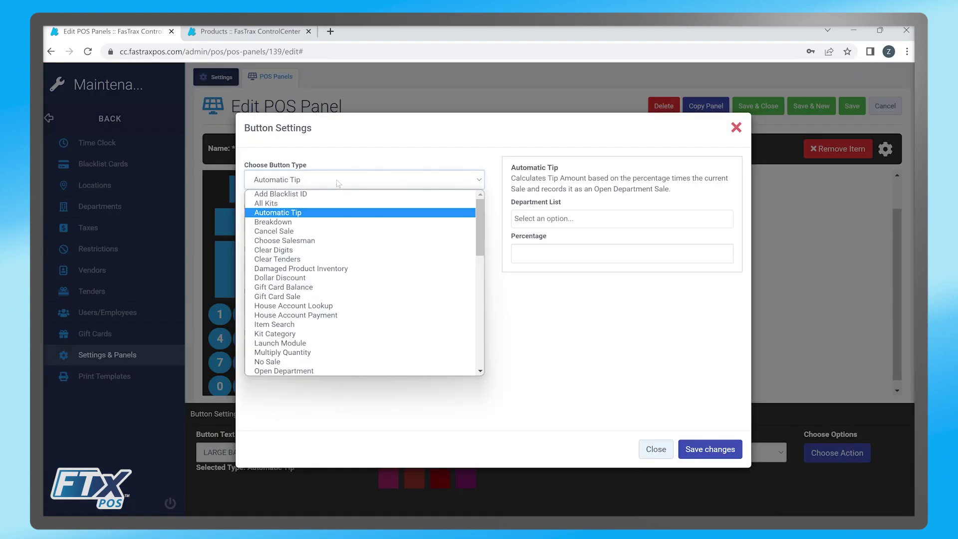
# - Set the action type of the LARGE BAG OF ICE button to Sell Item
pyautogui.scroll(-5, 353, 300)
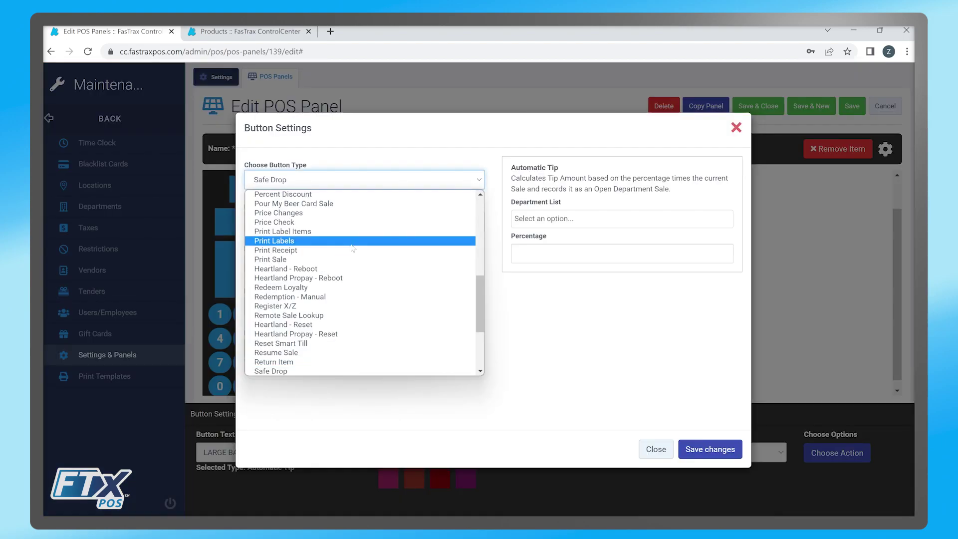
pyautogui.scroll(-3, 353, 248)
pyautogui.click(325, 279)
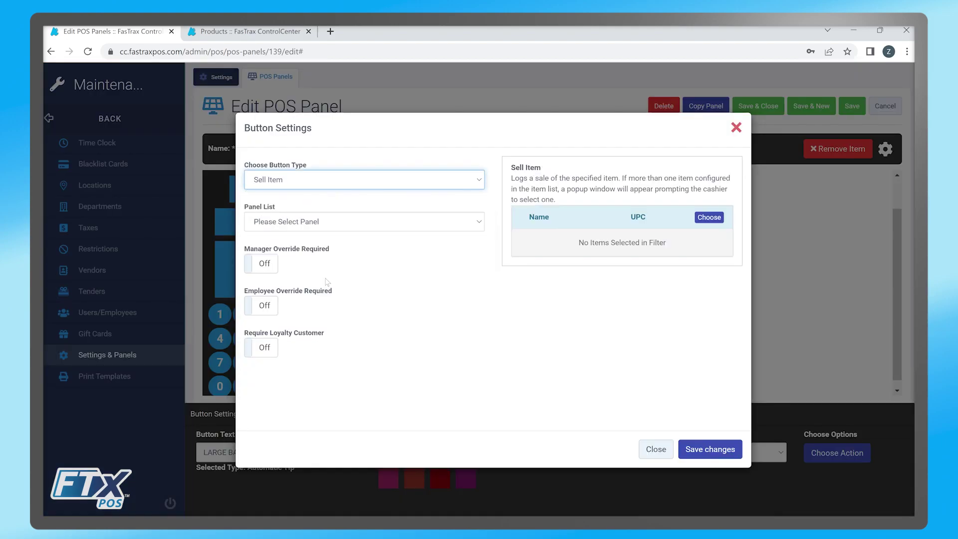
# - Filter the products by "BAG OF ICE", apply BAG OF ICE LARGE as the item to sell, and save the button settings
pyautogui.click(708, 217)
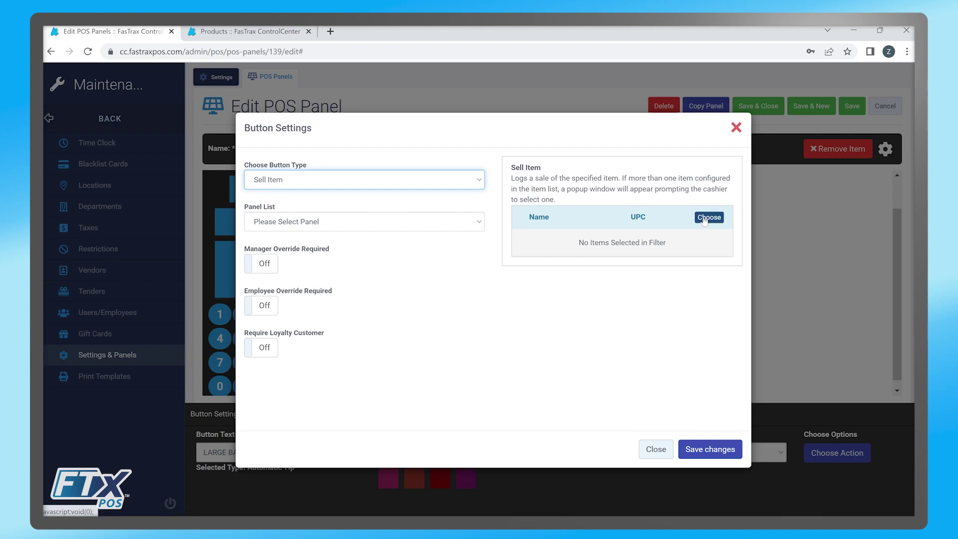
pyautogui.click(389, 153)
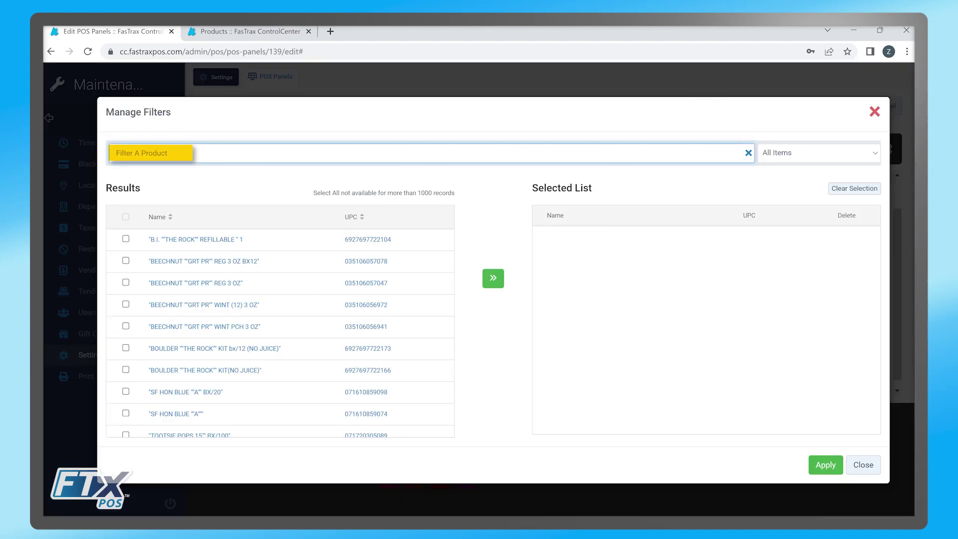
pyautogui.write('BAG OF ICE')
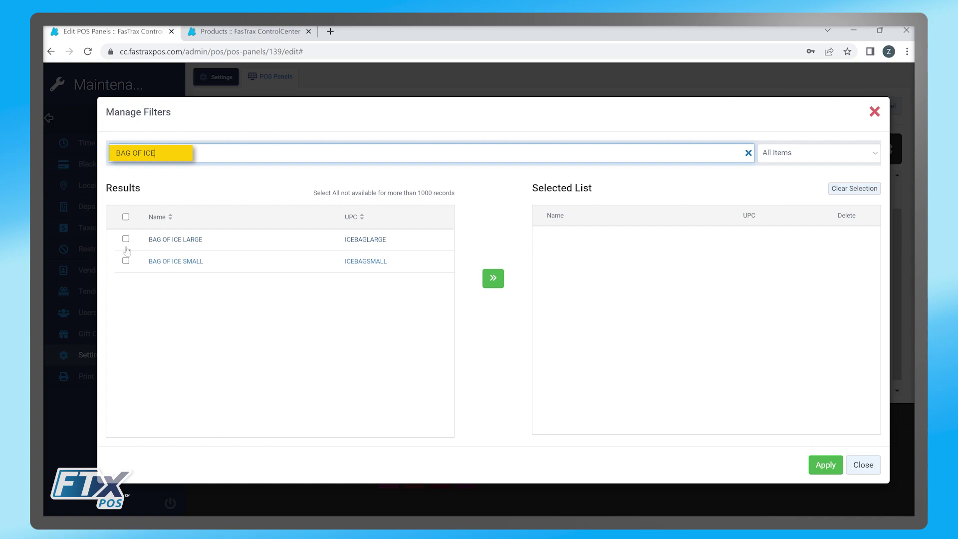
pyautogui.click(126, 239)
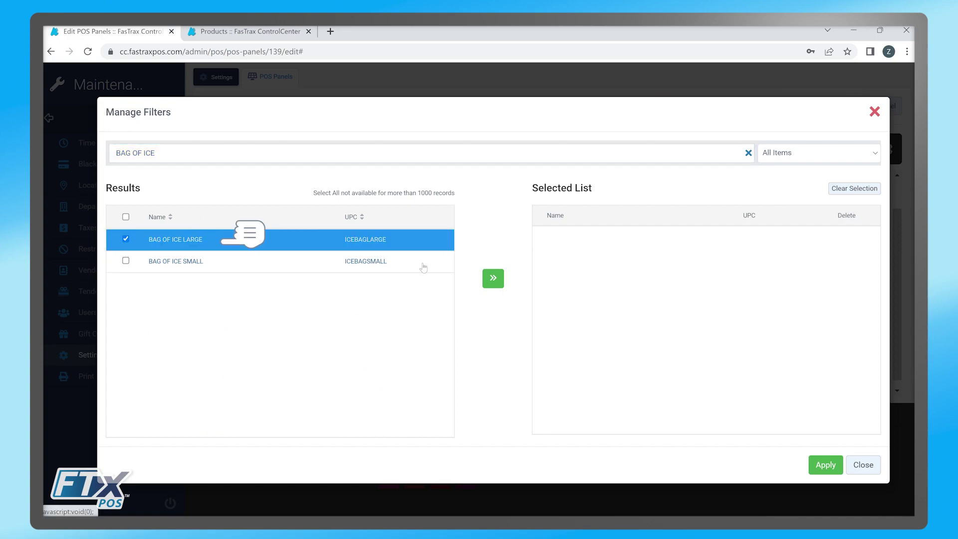
pyautogui.click(485, 282)
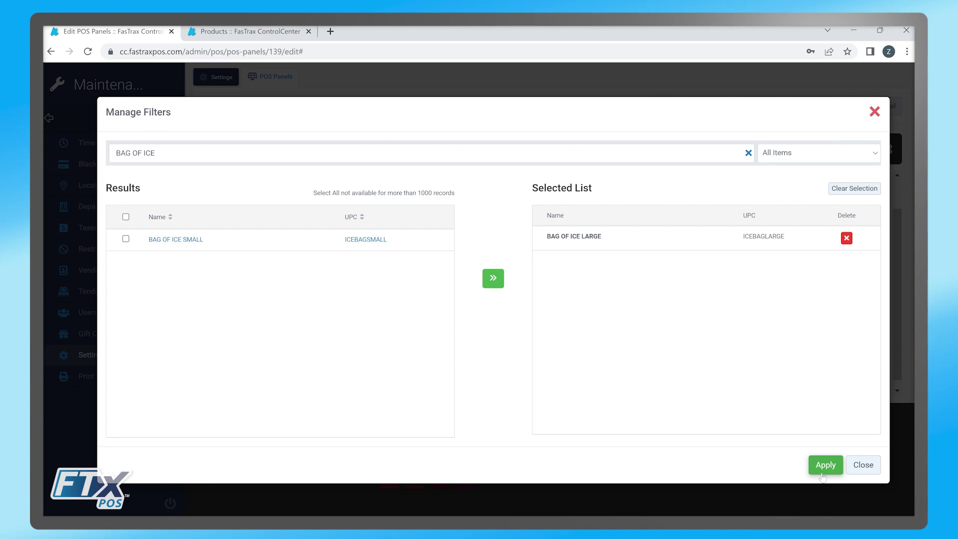
pyautogui.click(824, 466)
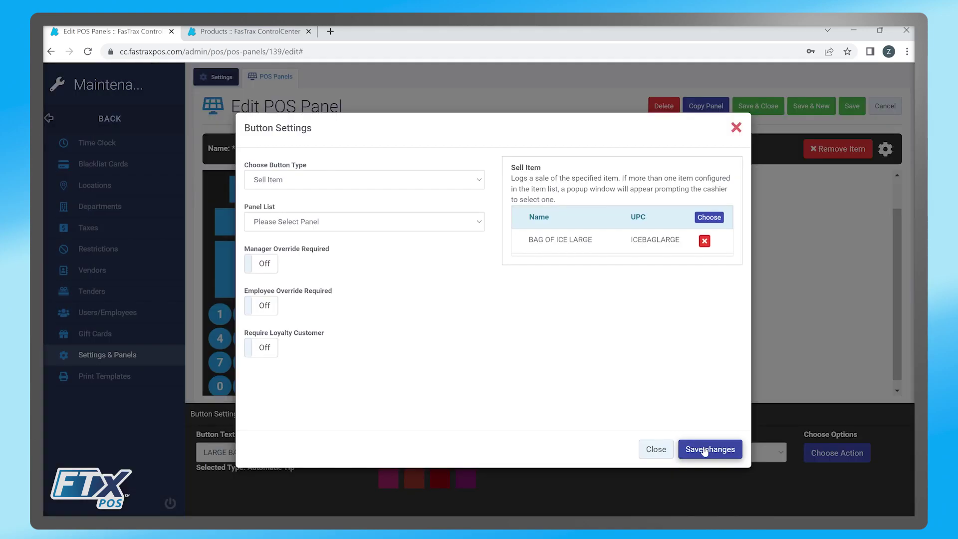
pyautogui.click(705, 451)
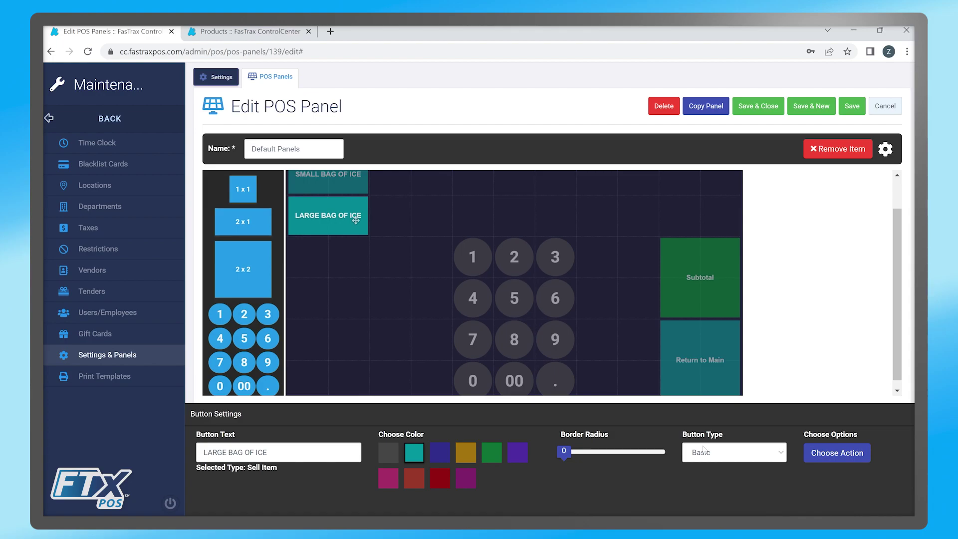
# - Add a green 2 x 1 Basic button named FOUNTAIN DRINKS beside SMALL BAG OF ICE in the Deli panel's top row
pyautogui.moveTo(241, 225); pyautogui.dragTo(414, 173)
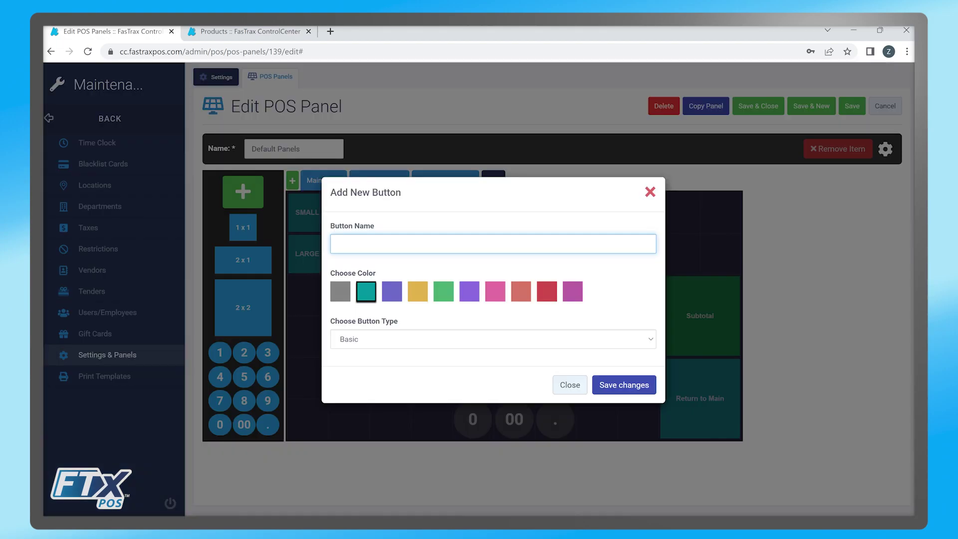
pyautogui.write('FOUNTAIN DRINKS')
pyautogui.click(443, 291)
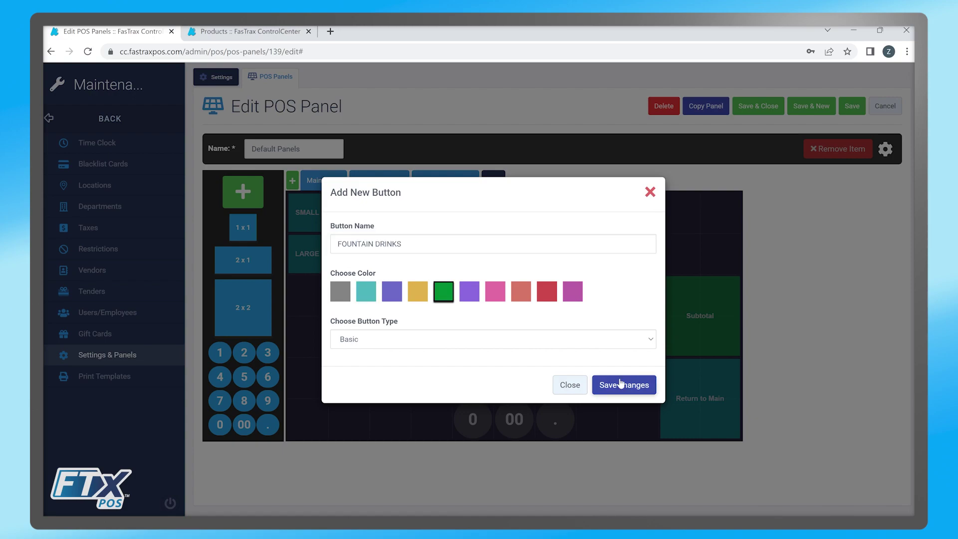
pyautogui.click(621, 384)
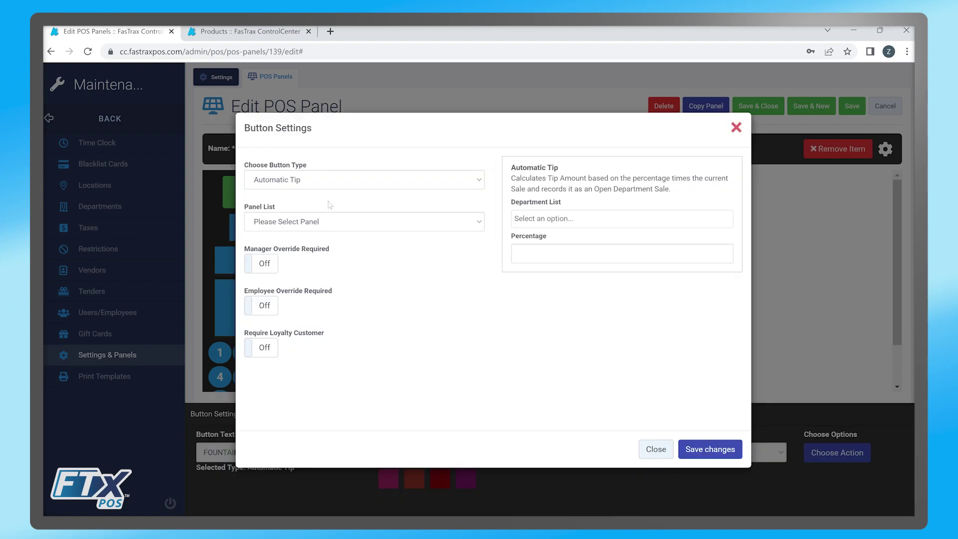
# - Set the action type of the FOUNTAIN DRINKS button to Sell Item
pyautogui.click(329, 180)
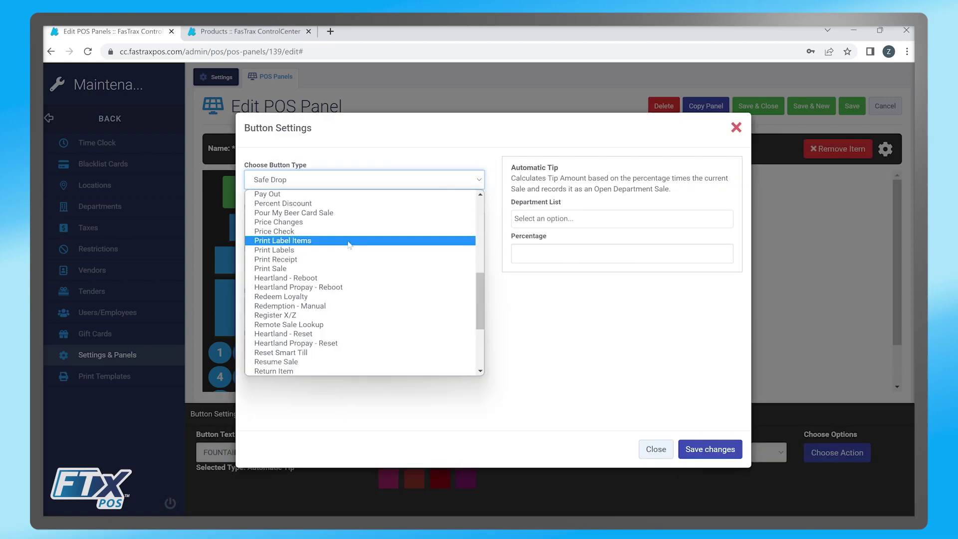
pyautogui.scroll(-2, 325, 285)
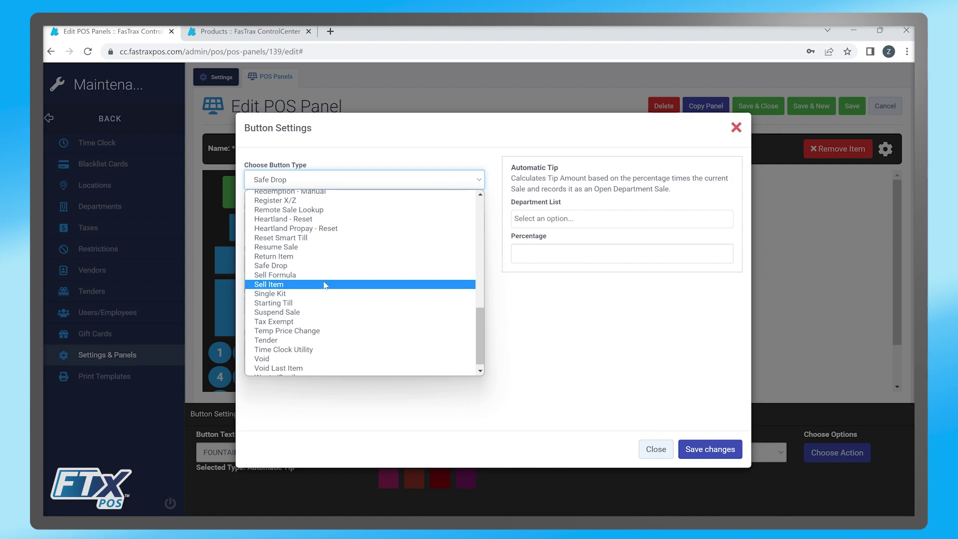
pyautogui.click(325, 285)
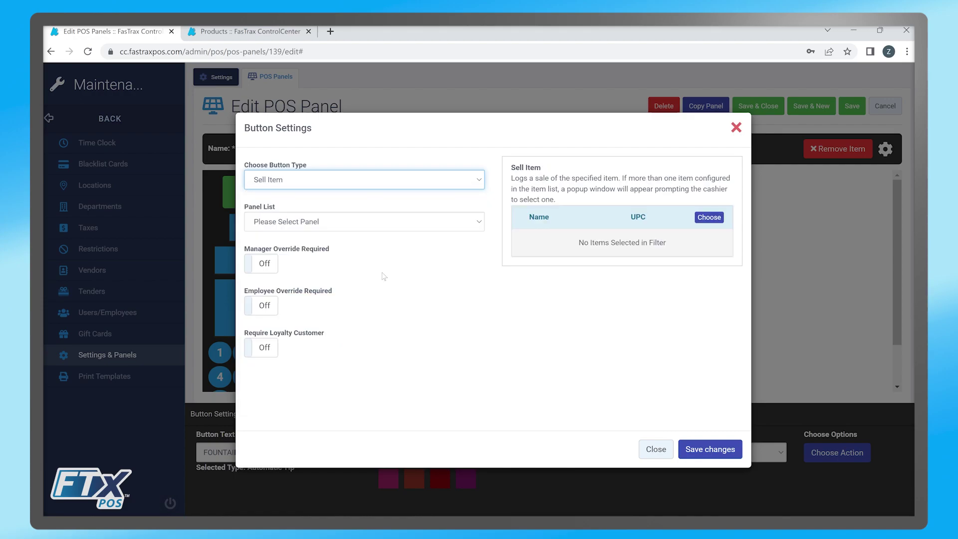
# - Filter the products by "founta", apply the 12oz, 20oz, 32oz and 44oz fountain drinks as the items to sell, and save the button settings
pyautogui.click(709, 217)
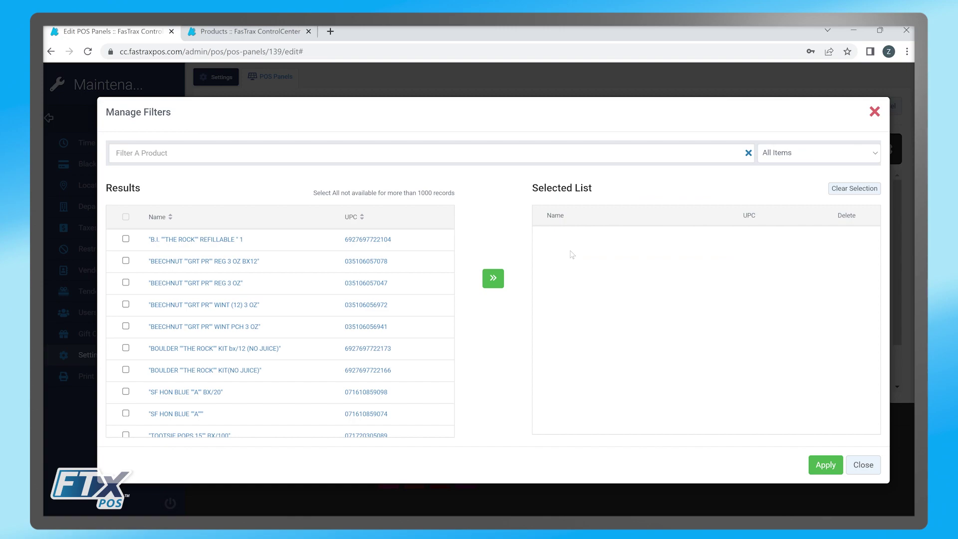
pyautogui.click(227, 154)
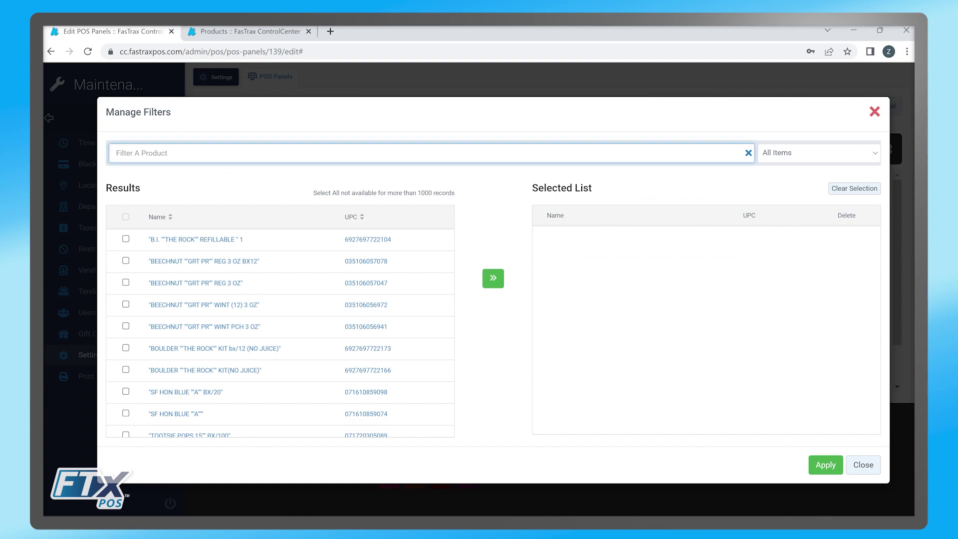
pyautogui.write('foun')
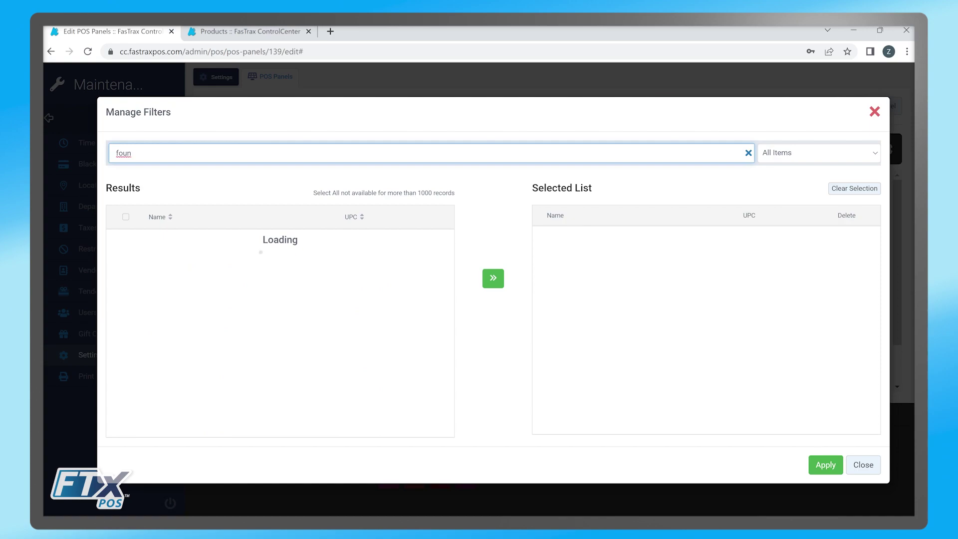
pyautogui.write('t')
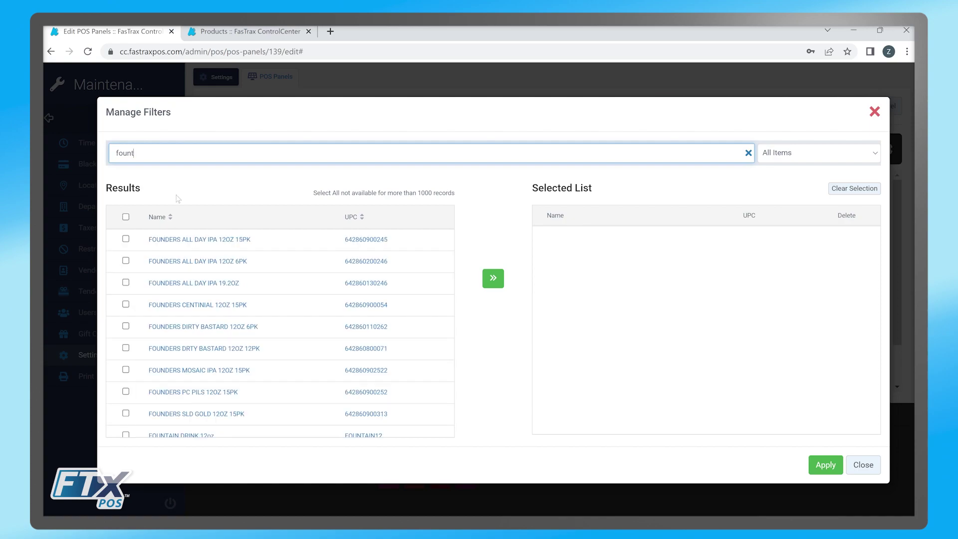
pyautogui.write('a')
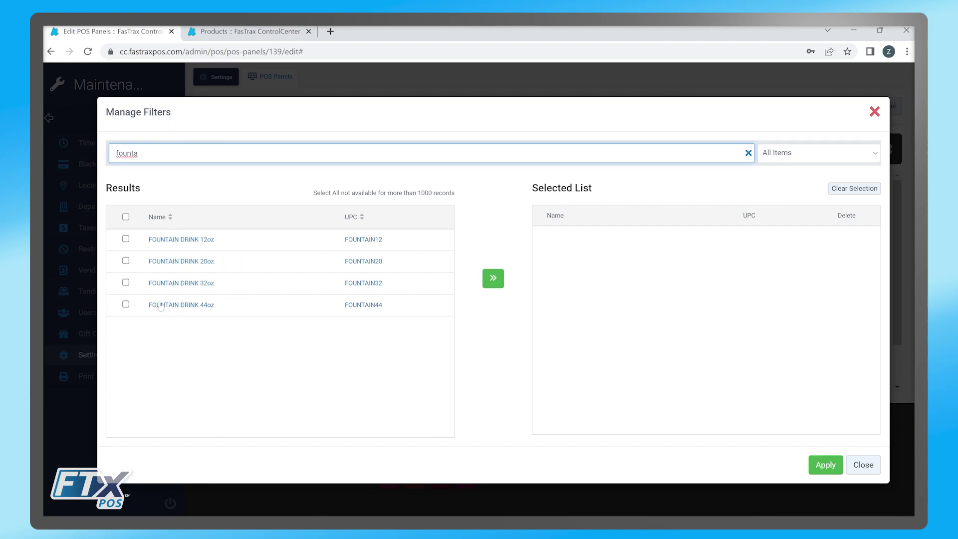
pyautogui.click(126, 217)
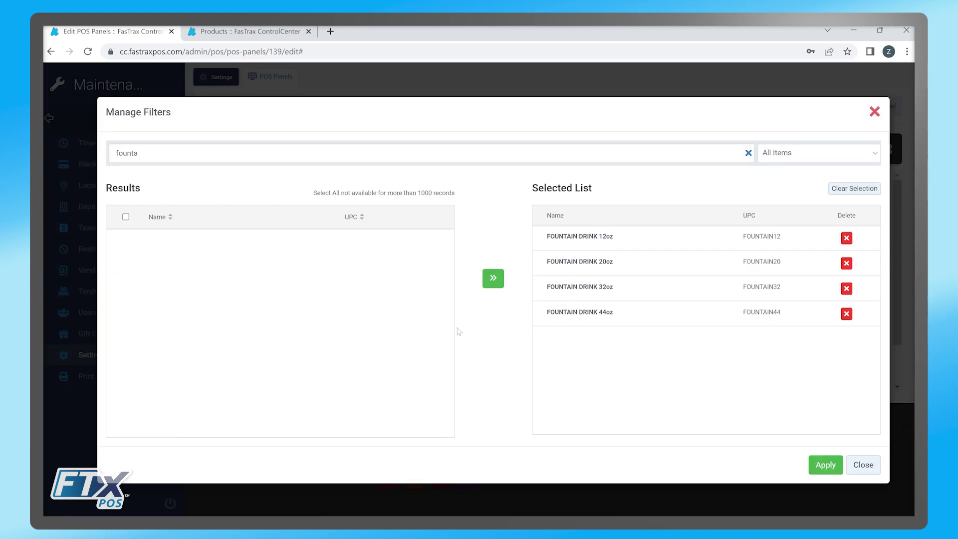
pyautogui.click(823, 467)
pyautogui.click(722, 449)
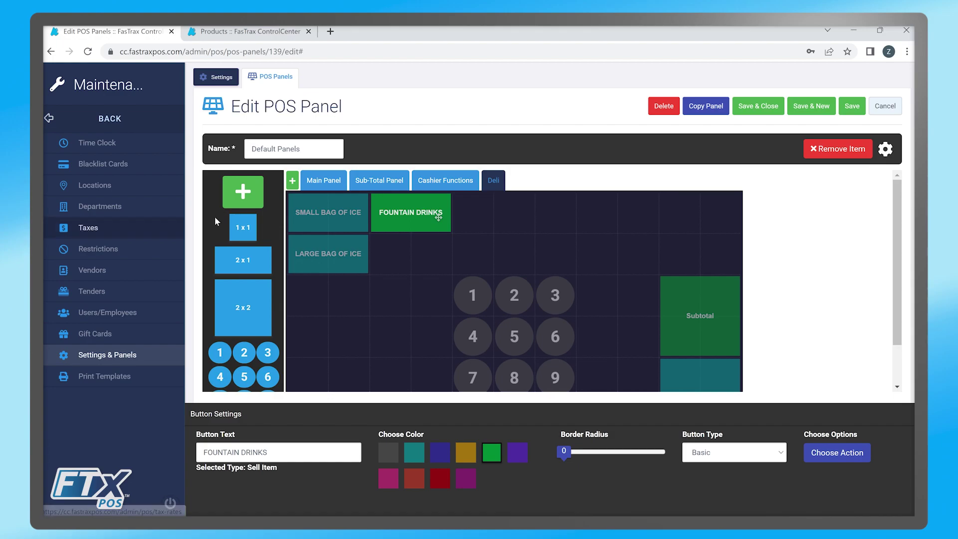
# - Add a teal 1 x 1 Basic button named Open Food in the Deli panel's top row, to the right of FOUNTAIN DRINKS
pyautogui.moveTo(240, 226); pyautogui.dragTo(629, 206)
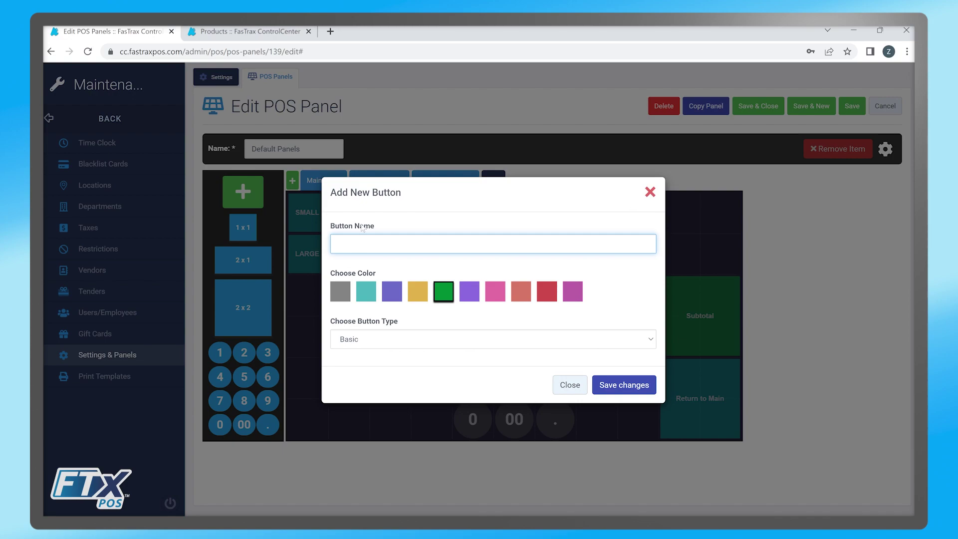
pyautogui.write('Open Food')
pyautogui.click(366, 291)
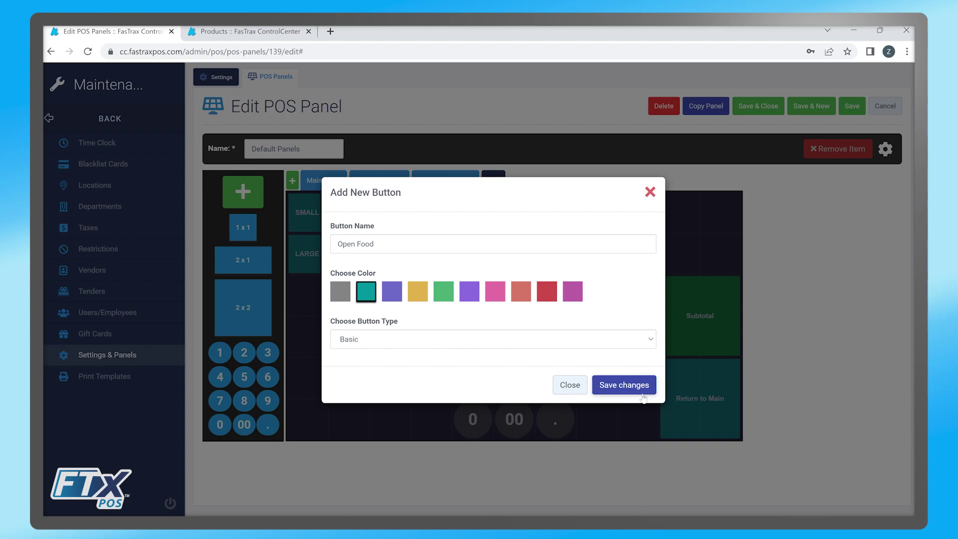
pyautogui.click(643, 397)
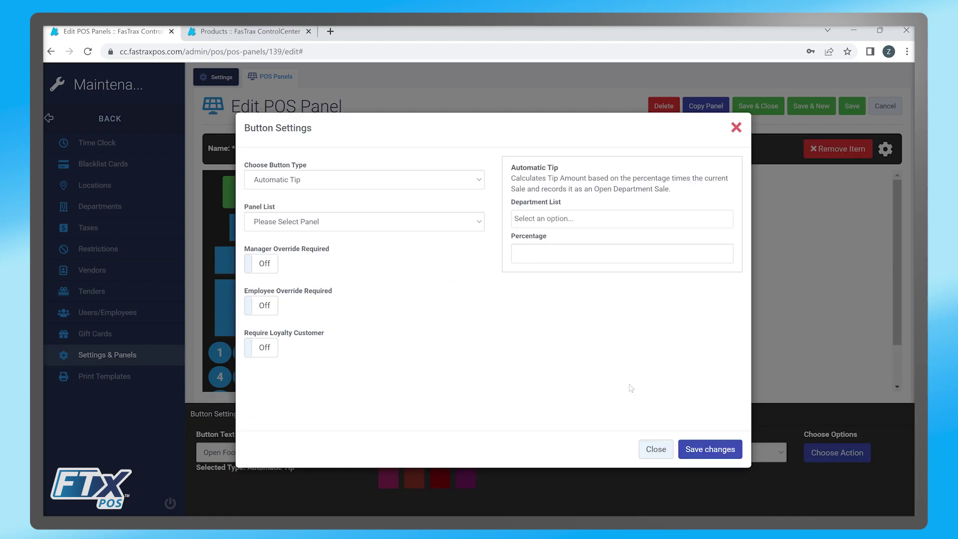
# - Set the Open Food button's action type to Open Department and choose 1234 - Food as its department
pyautogui.click(366, 181)
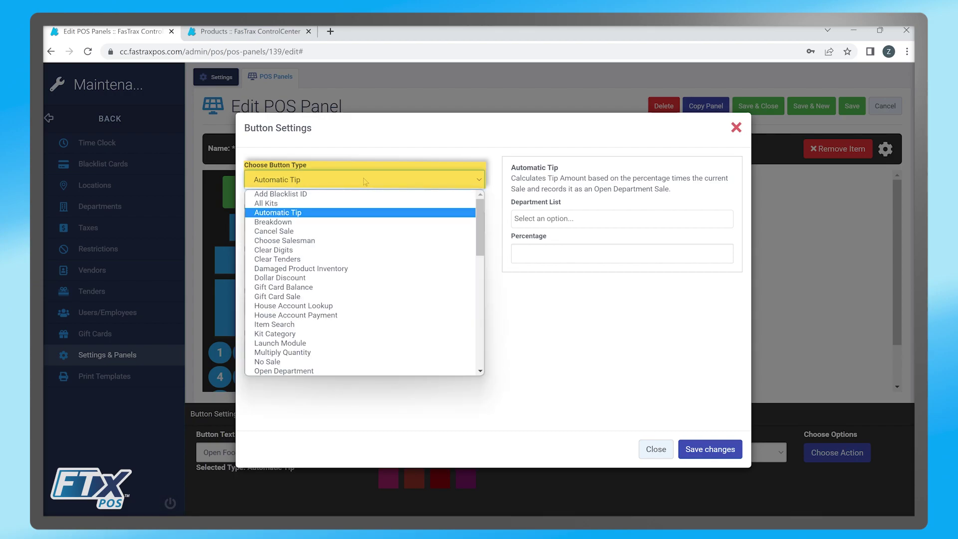
pyautogui.scroll(-5, 367, 252)
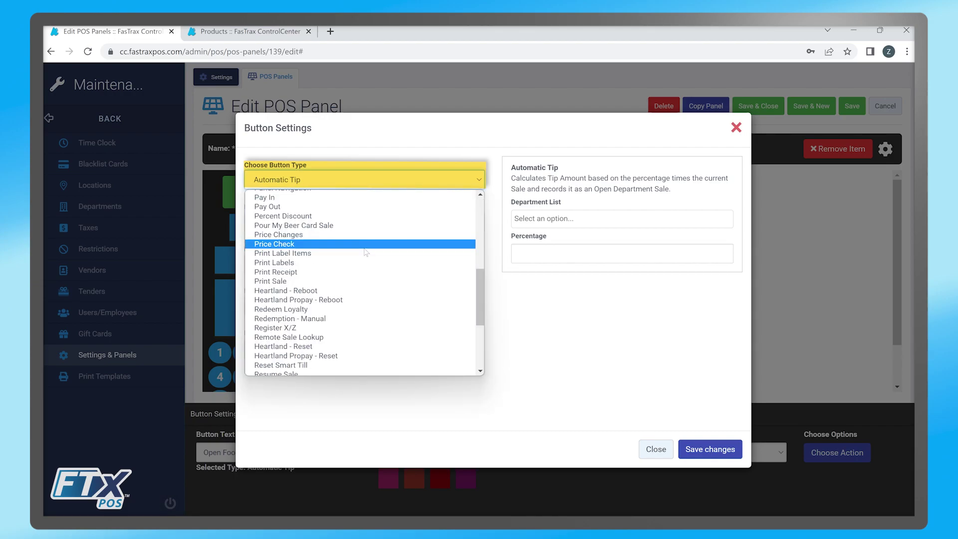
pyautogui.press('o')
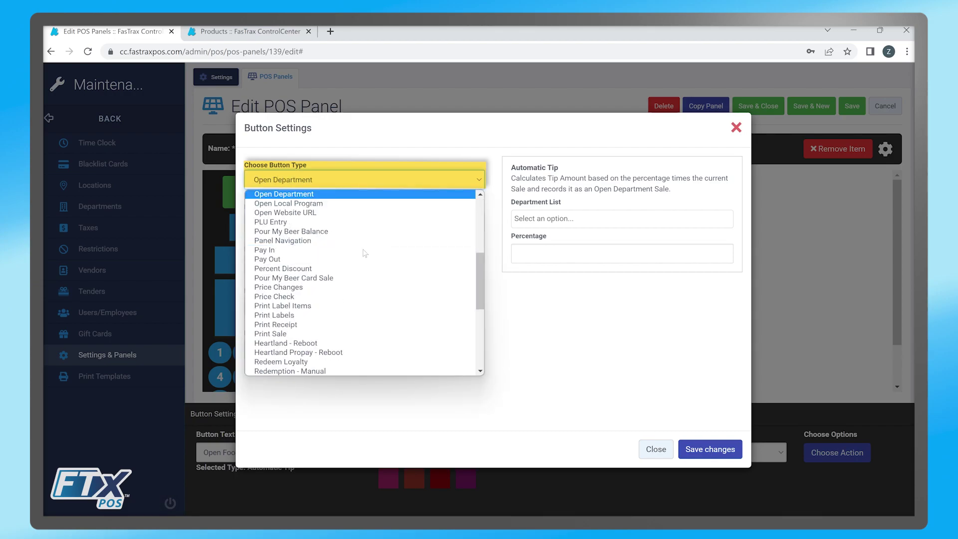
pyautogui.click(333, 194)
pyautogui.click(596, 296)
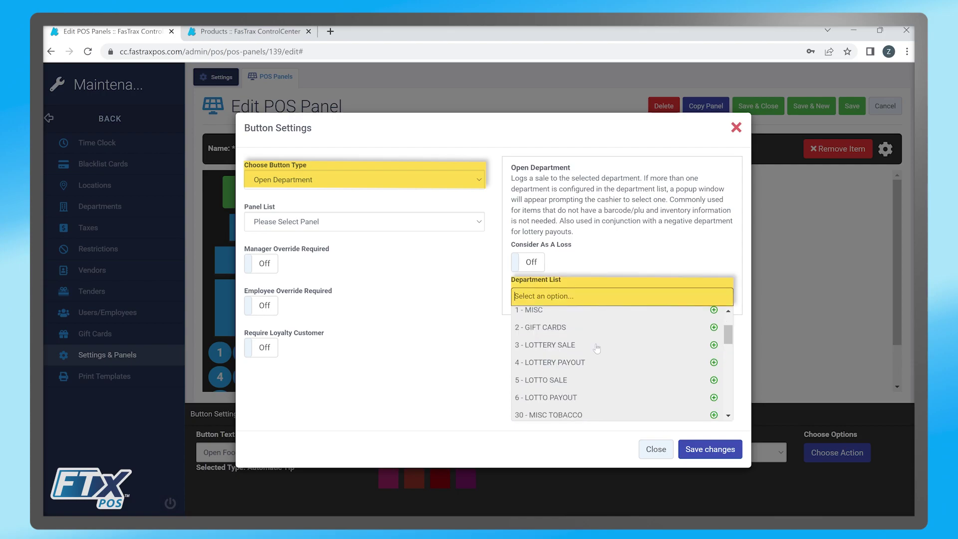
pyautogui.scroll(-5, 597, 348)
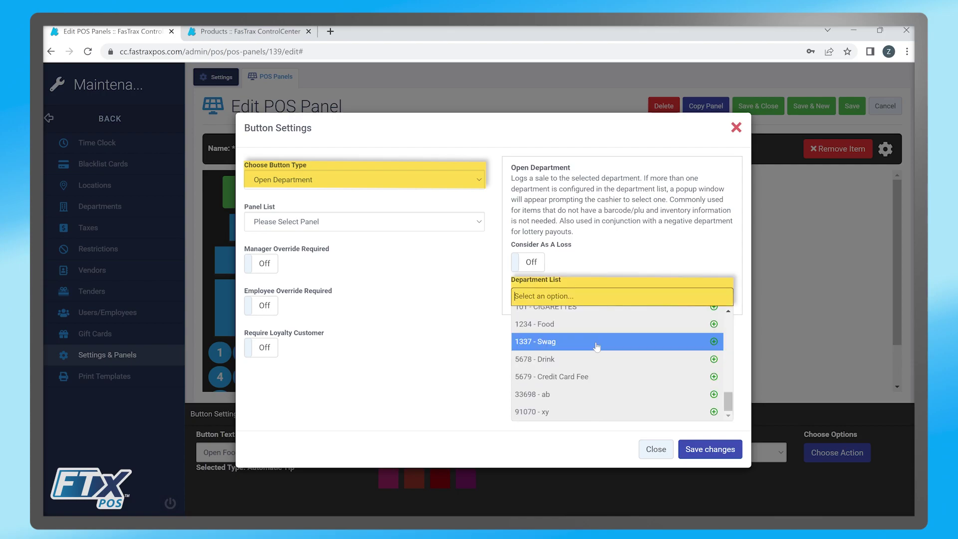
pyautogui.click(557, 325)
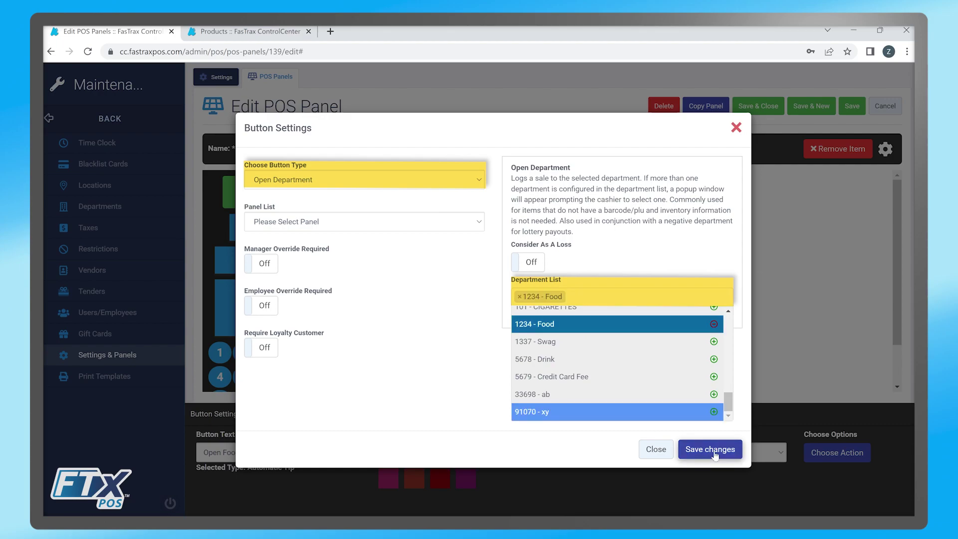
# - Save the Open Food button's settings, stretch the button down to span two rows, and save the panel layout
pyautogui.click(714, 451)
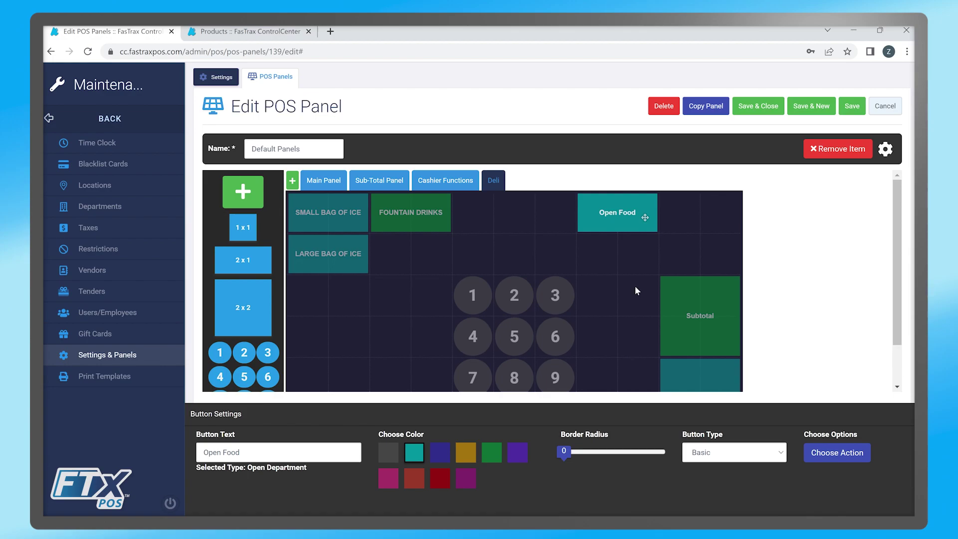
pyautogui.moveTo(654, 229); pyautogui.dragTo(650, 245)
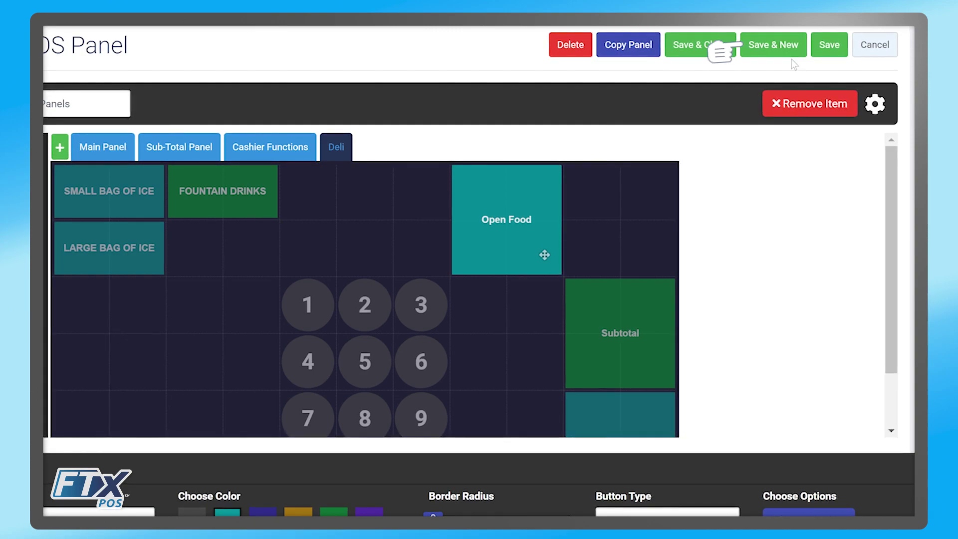
pyautogui.click(832, 46)
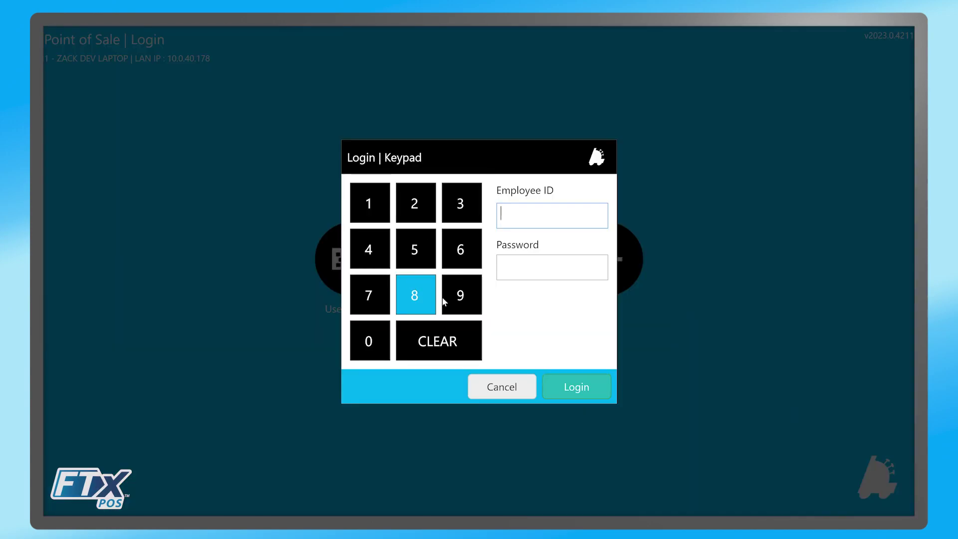
# - Switch to the Point of Sale, log in with the employee ID and password, and open the available actions
pyautogui.click(442, 300)
pyautogui.click(579, 397)
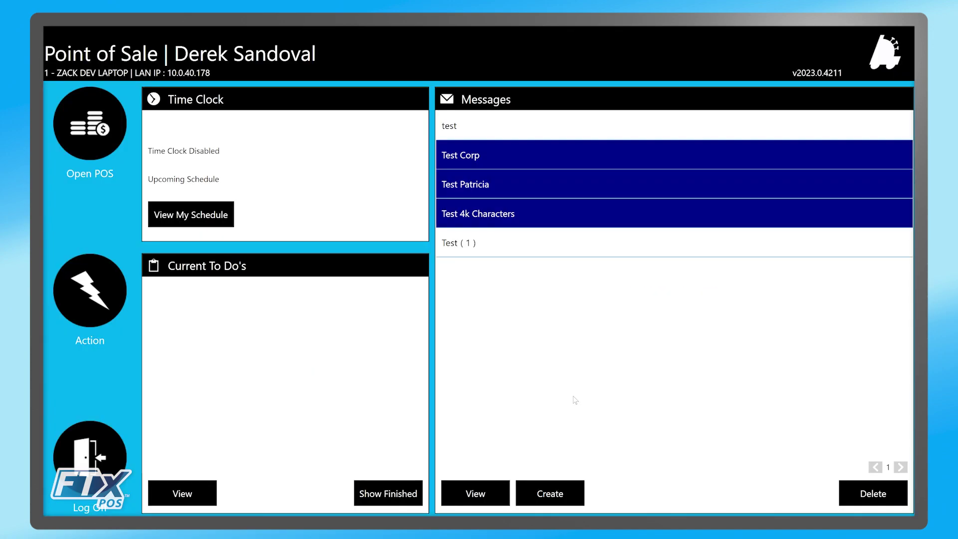
pyautogui.click(109, 283)
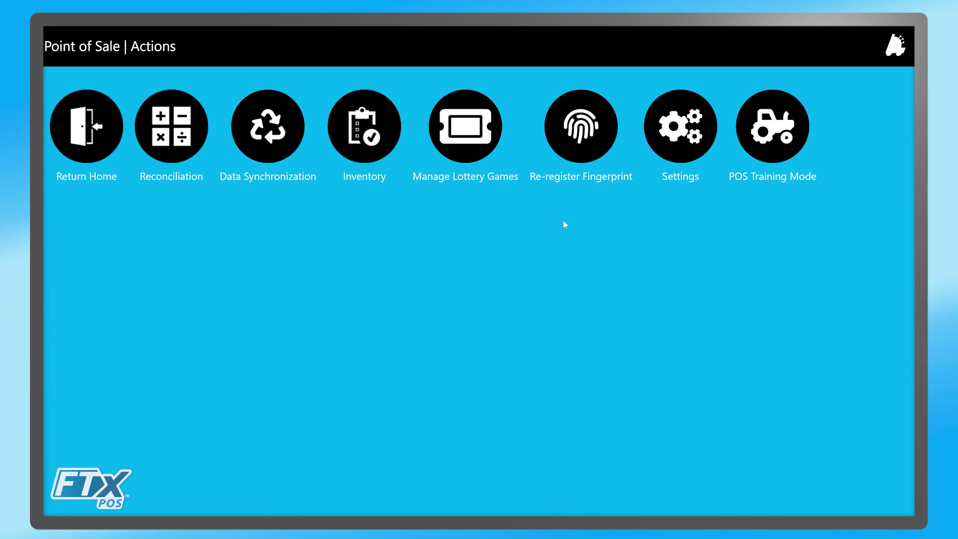
# - Run a data synchronization of the POS Panel table and close the synchronization dialog
pyautogui.click(289, 137)
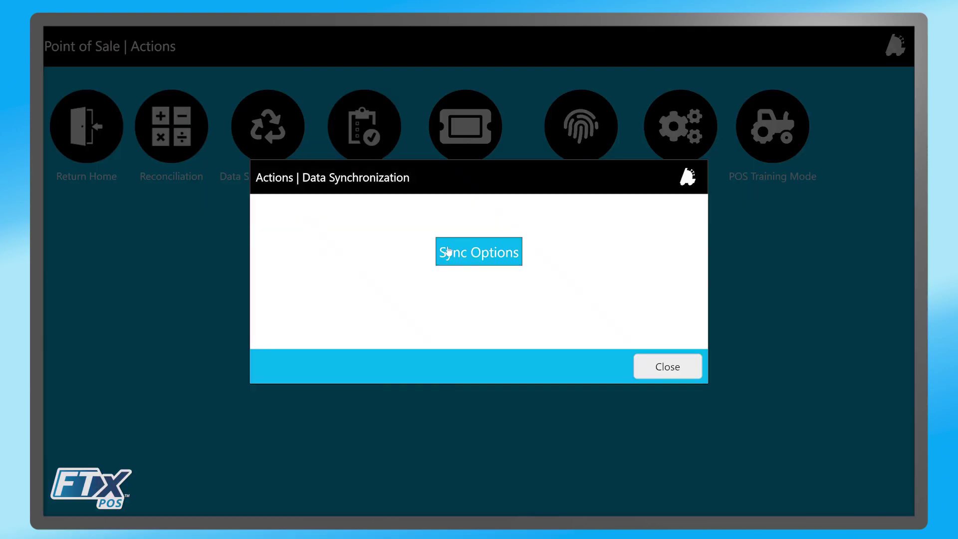
pyautogui.click(449, 251)
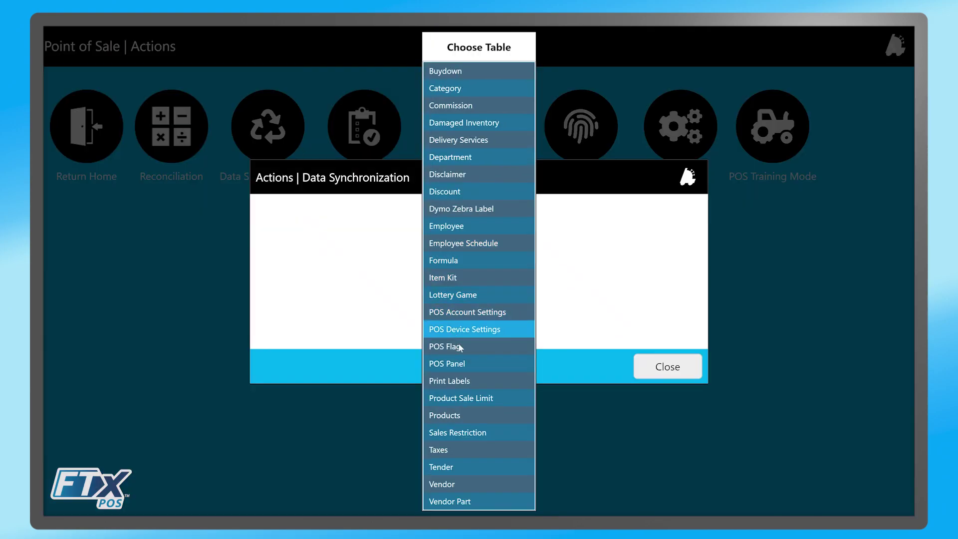
pyautogui.click(464, 370)
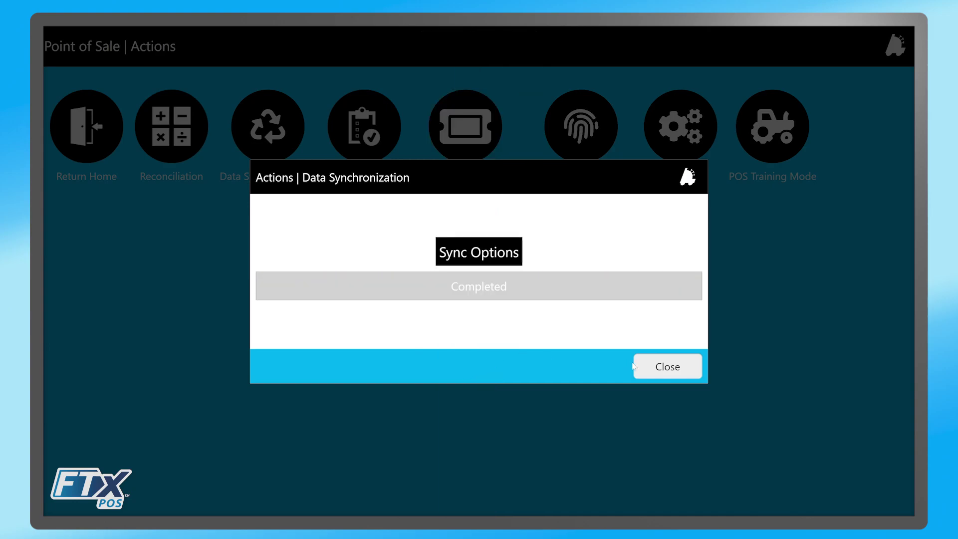
pyautogui.click(667, 371)
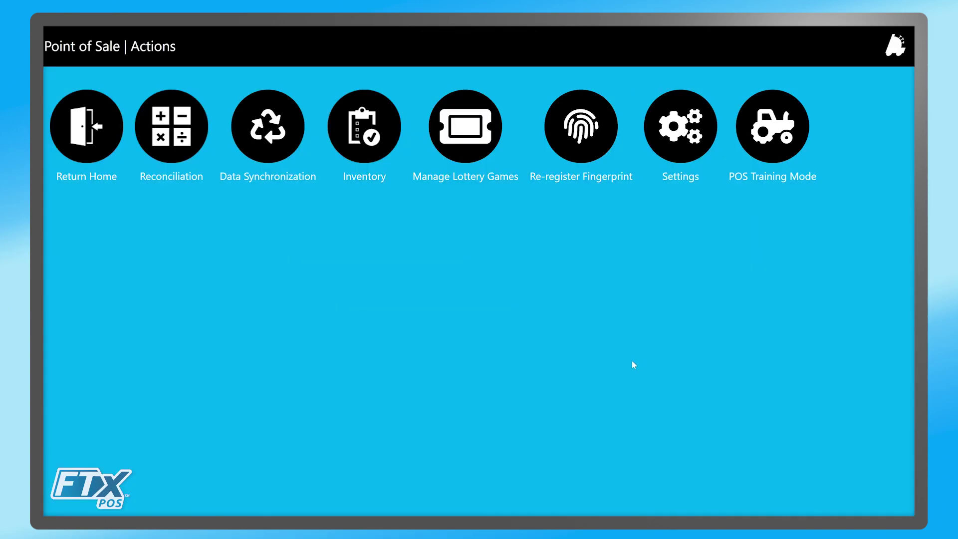
# - Return to the home screen and open the POS on its Deli panel
pyautogui.click(97, 127)
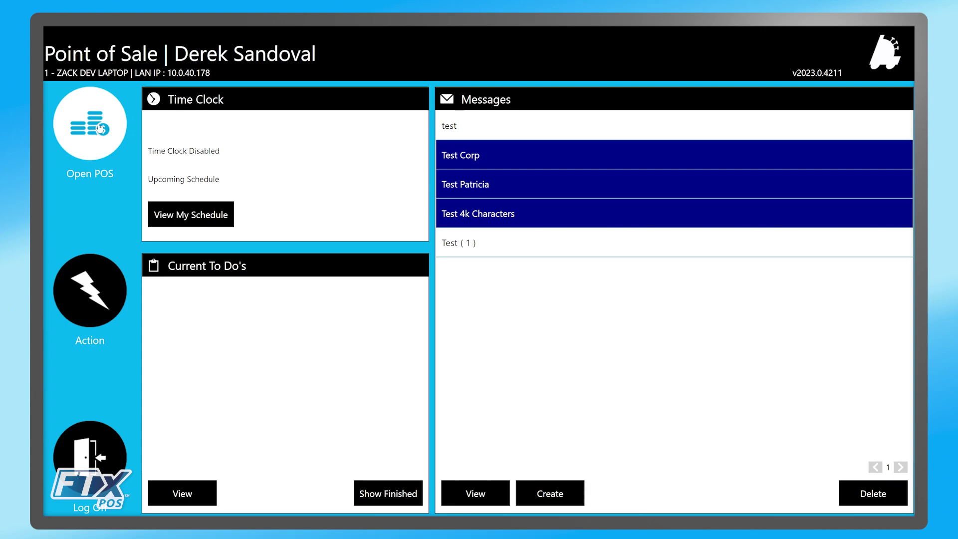
pyautogui.click(100, 129)
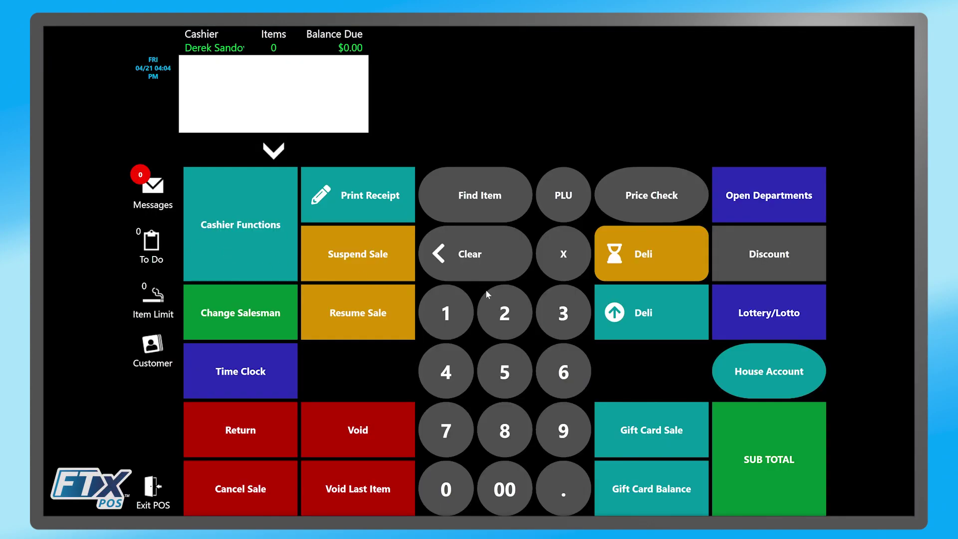
pyautogui.click(641, 323)
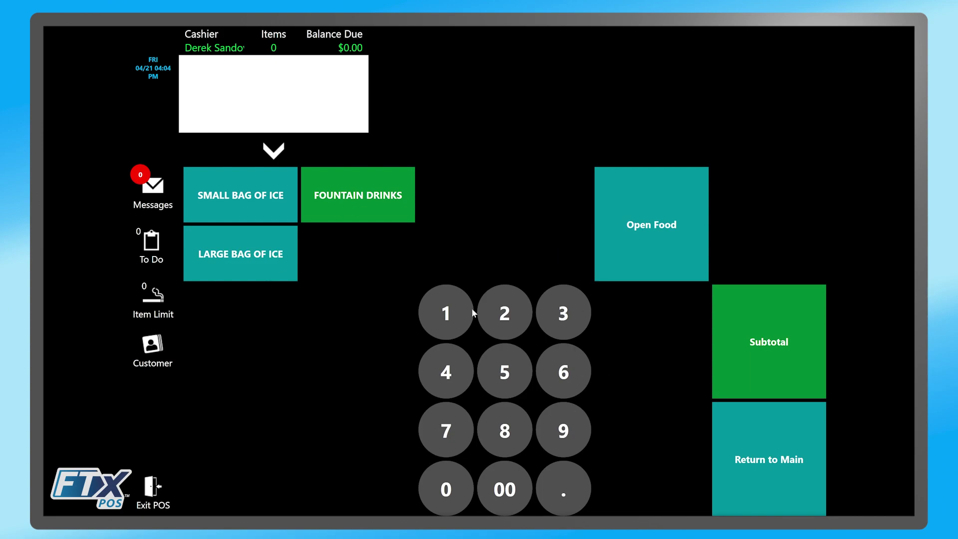
# - Test the Deli panel's Return to Main and Subtotal navigation, finishing back on the Deli panel
pyautogui.click(762, 453)
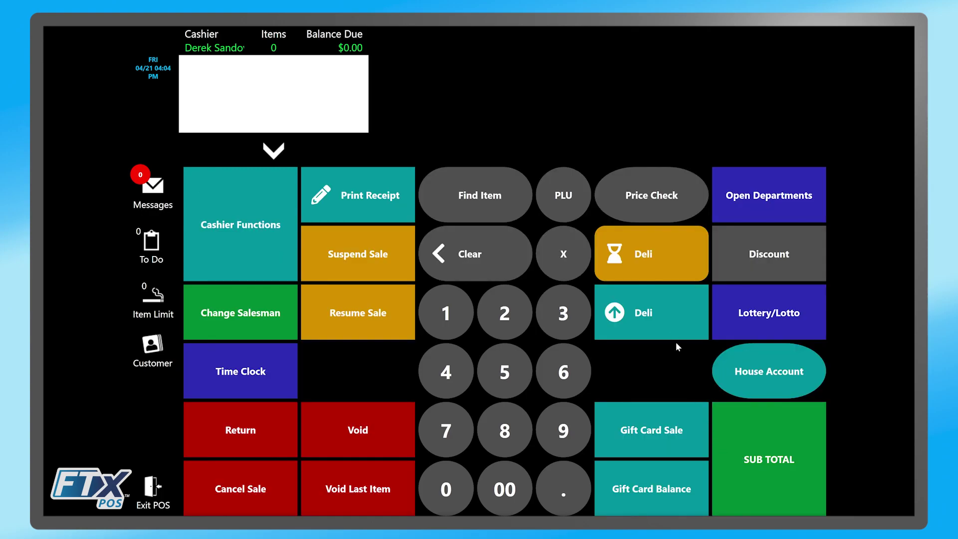
pyautogui.click(669, 323)
pyautogui.click(758, 345)
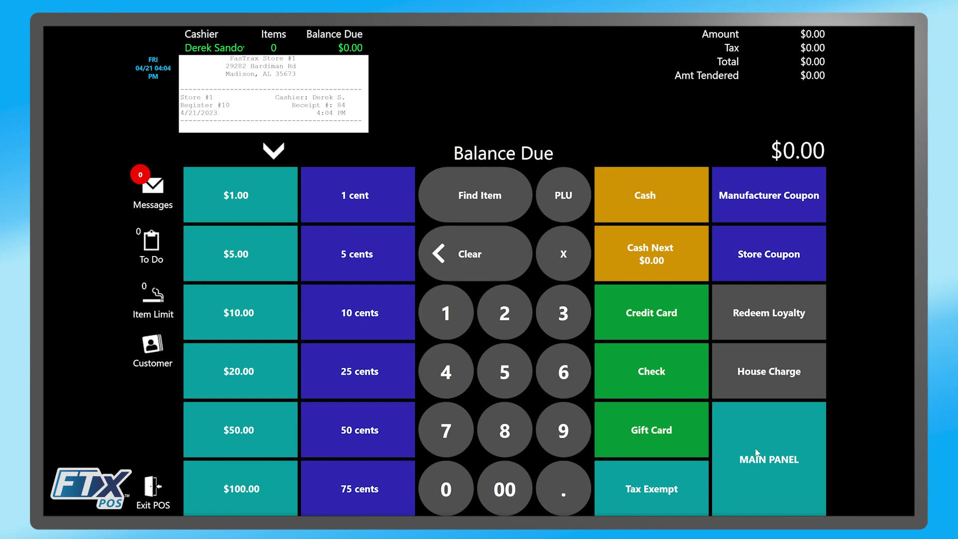
pyautogui.click(757, 453)
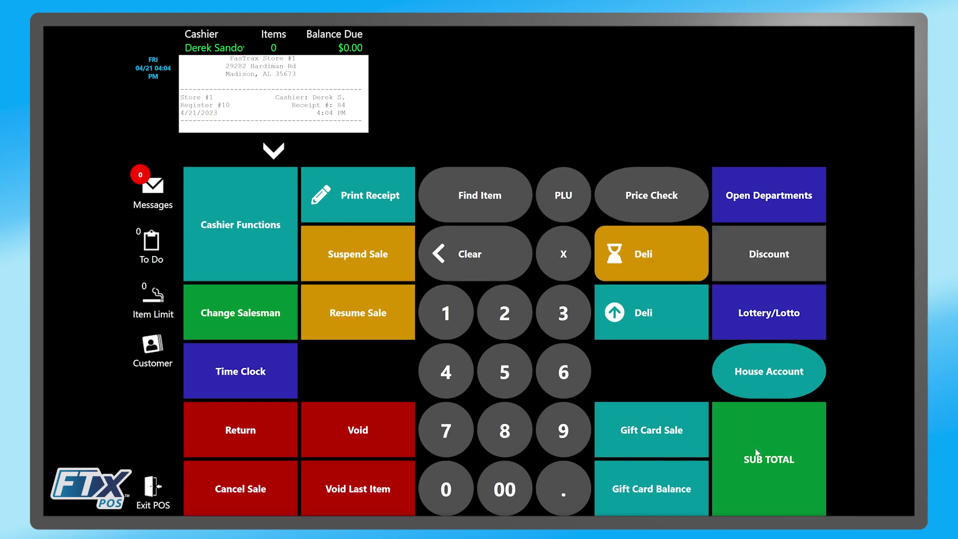
pyautogui.click(677, 327)
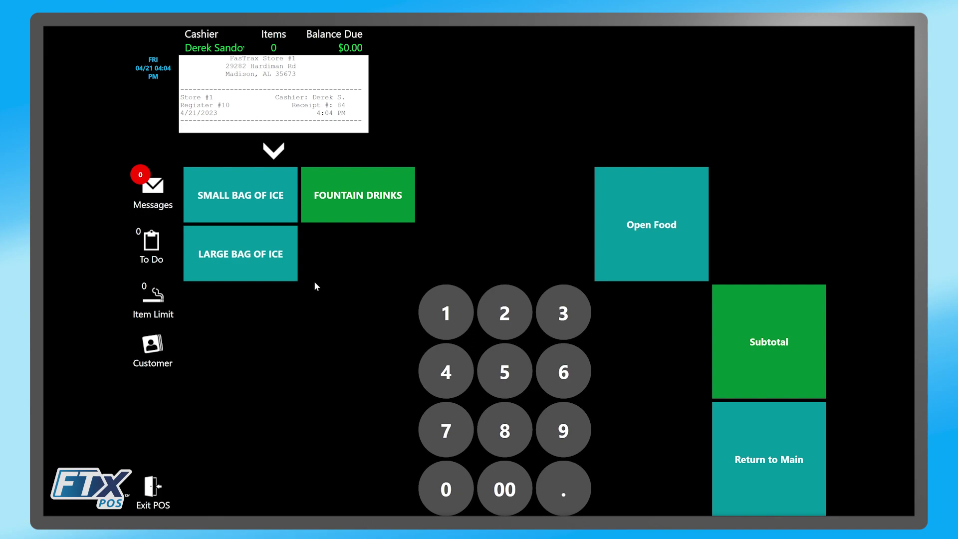
# - Add a small bag of ice, a large bag of ice and a 32oz fountain drink to the sale
pyautogui.click(255, 207)
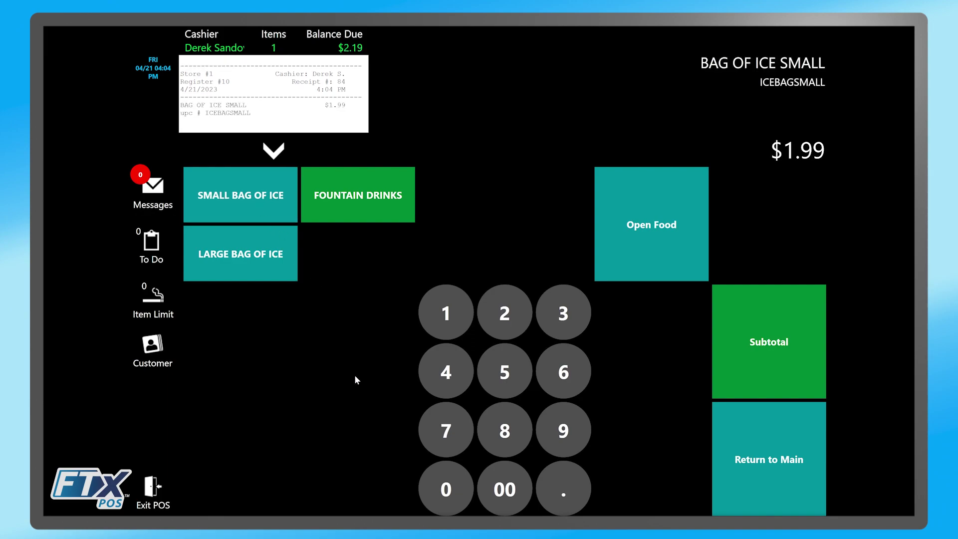
pyautogui.click(259, 253)
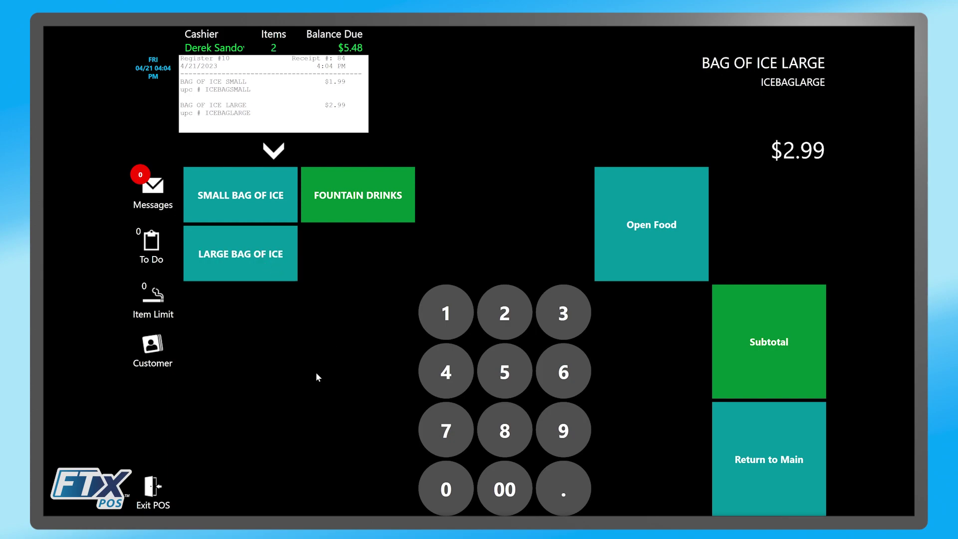
pyautogui.click(373, 205)
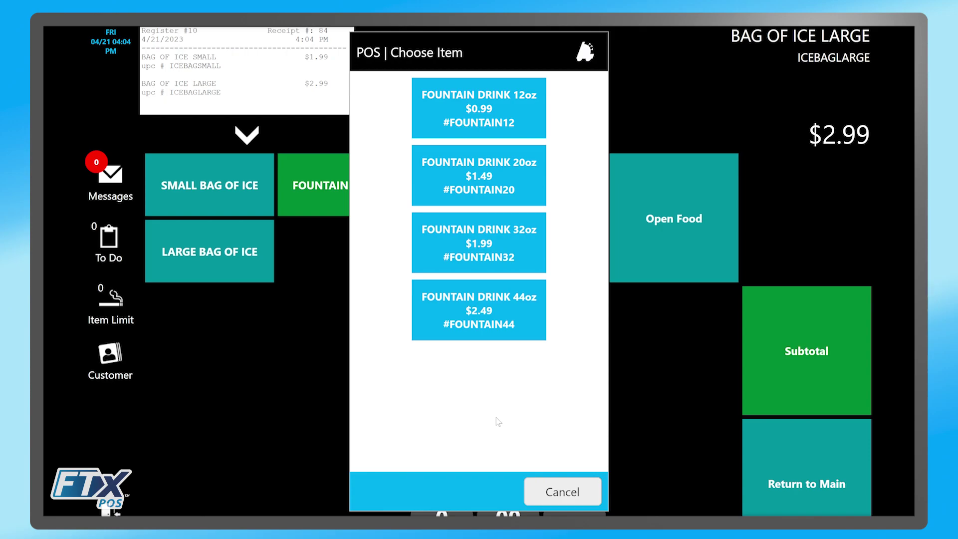
pyautogui.click(466, 255)
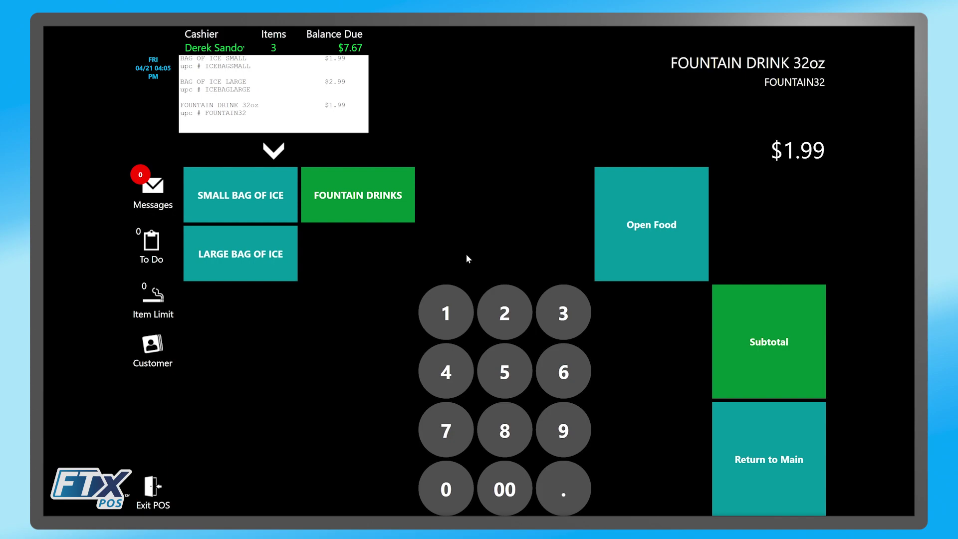
# - Enter 500 as the amount and ring it up under Open Food
pyautogui.click(504, 365)
pyautogui.click(509, 484)
pyautogui.click(644, 204)
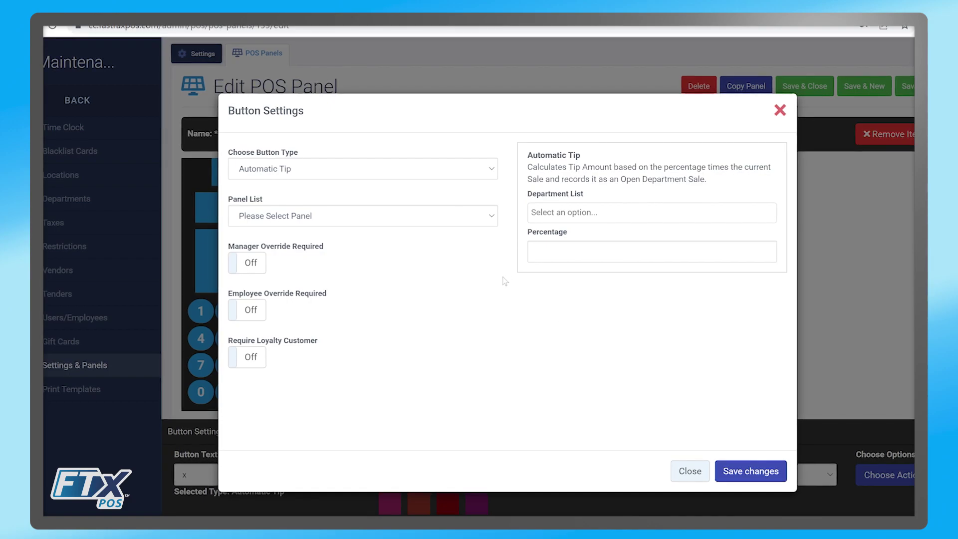
# - Switch to the panel editor's Button Settings and preview the options for the Breakdown and Gift Card Sale button types
pyautogui.click(370, 177)
pyautogui.click(321, 216)
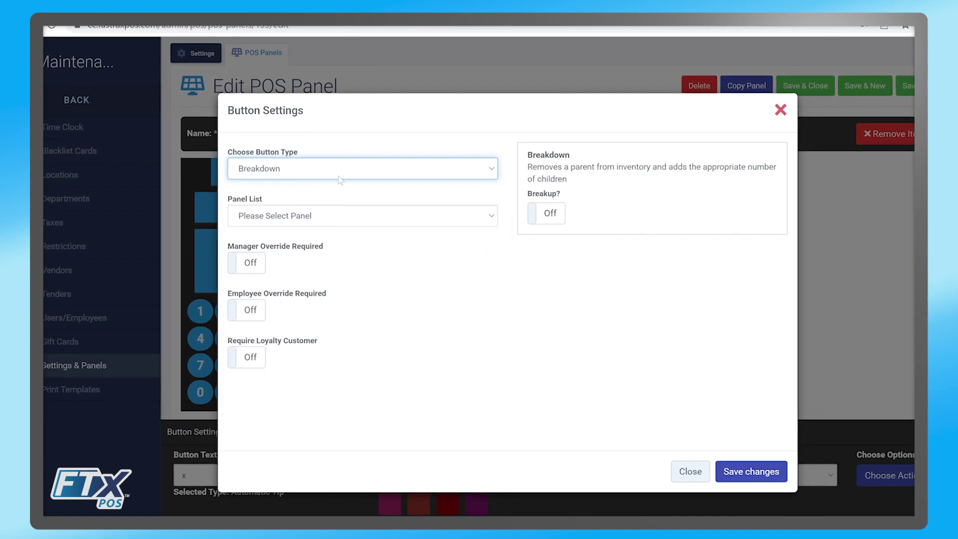
pyautogui.click(343, 169)
pyautogui.click(336, 299)
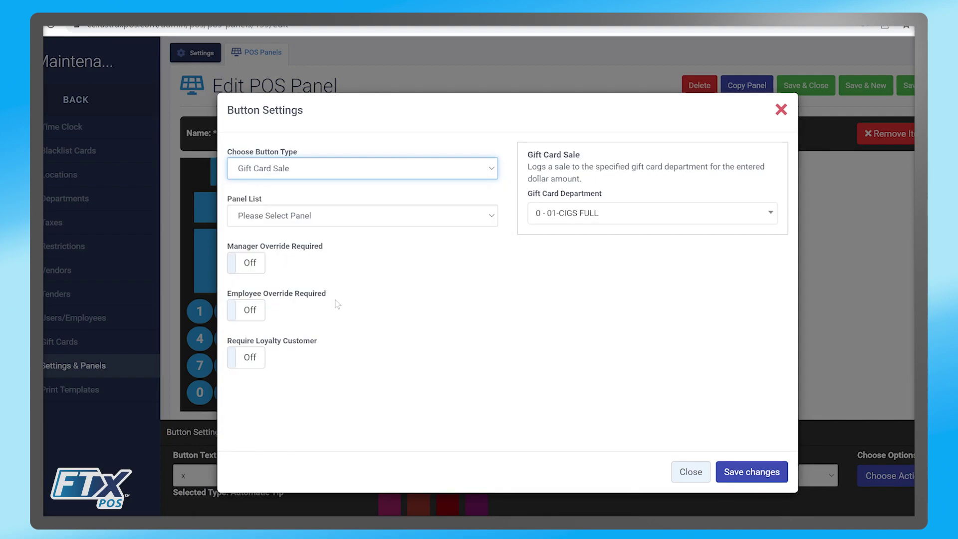